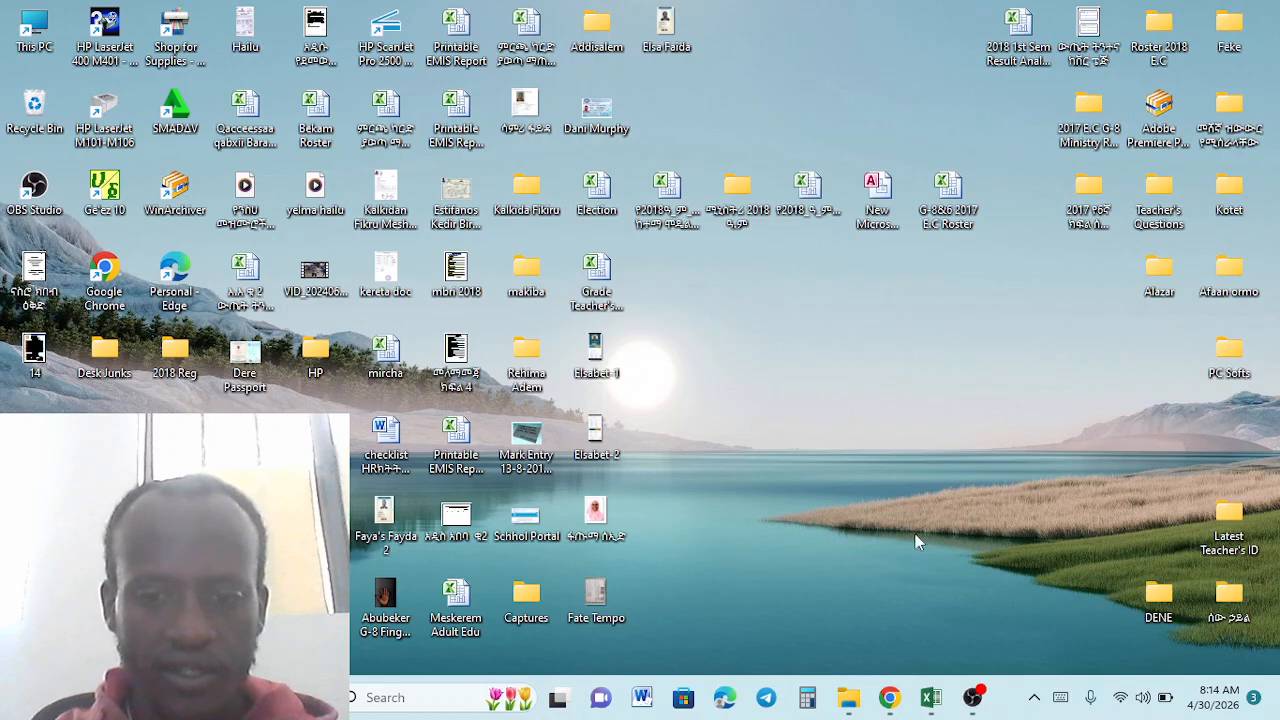
Open the Addis Ababa No.2 Primary and Middle School site in Chrome and go to its login form
left_click(890, 697)
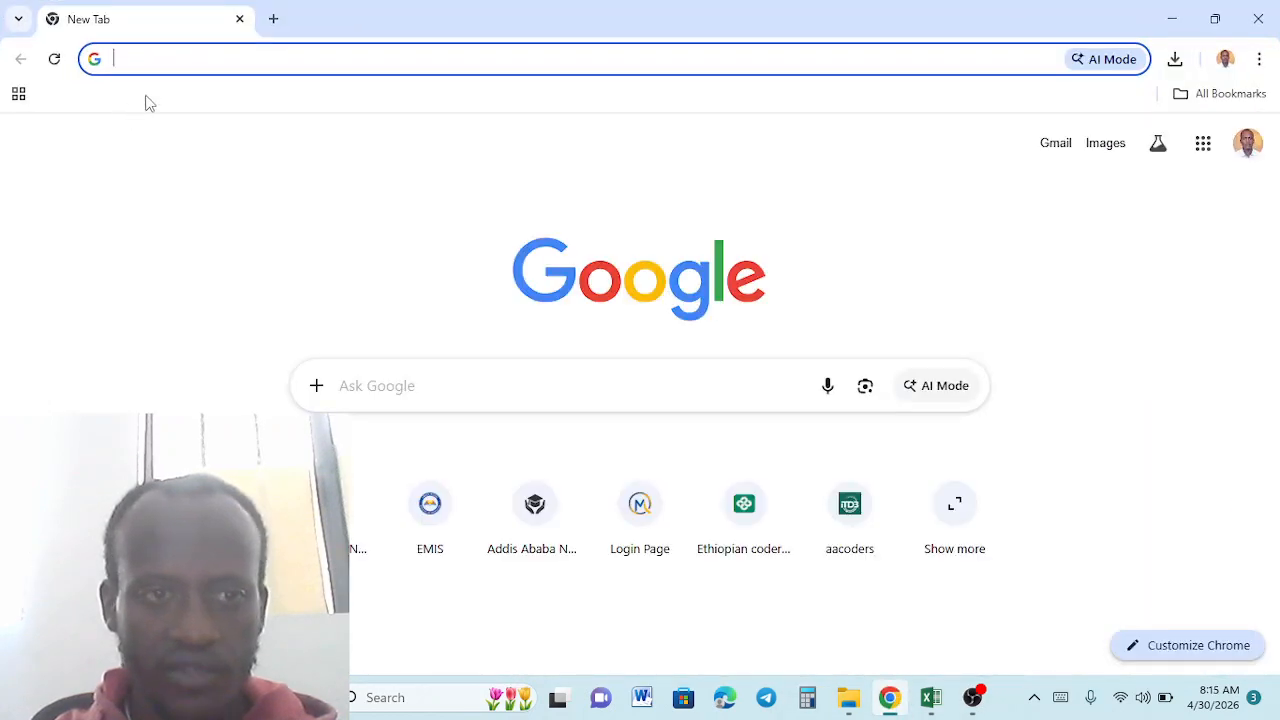
left_click(327, 510)
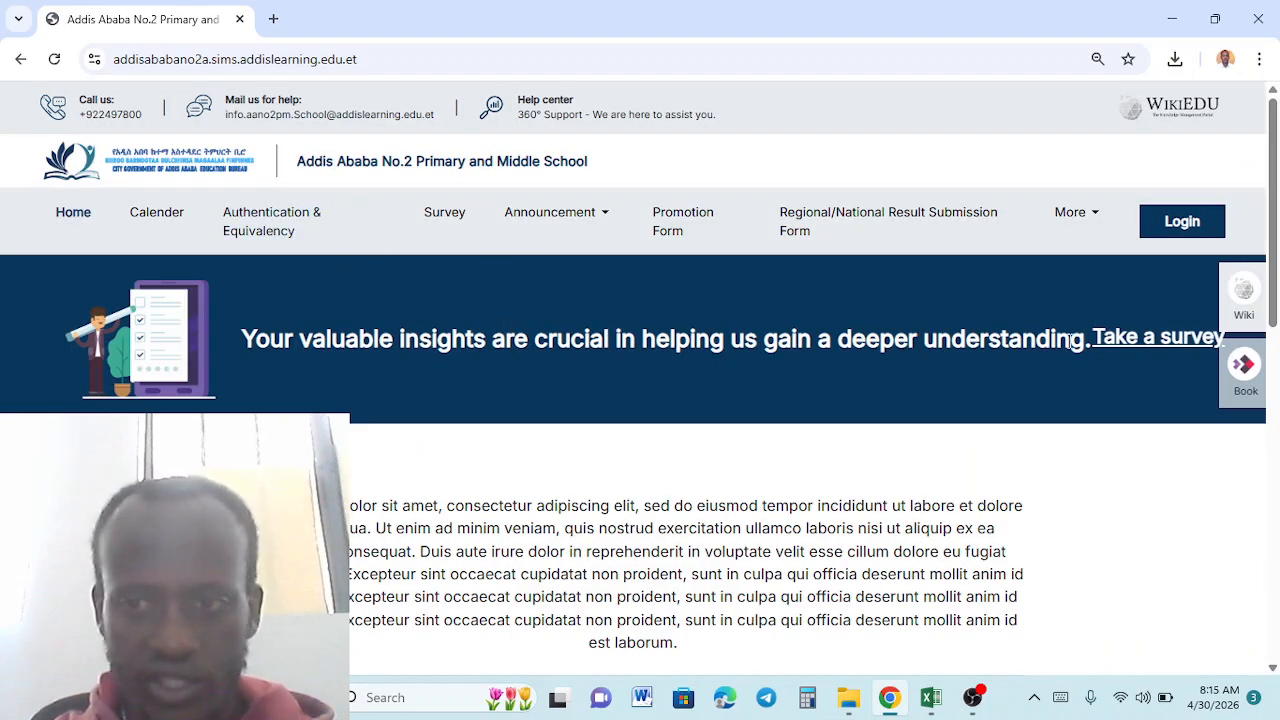
left_click(1184, 229)
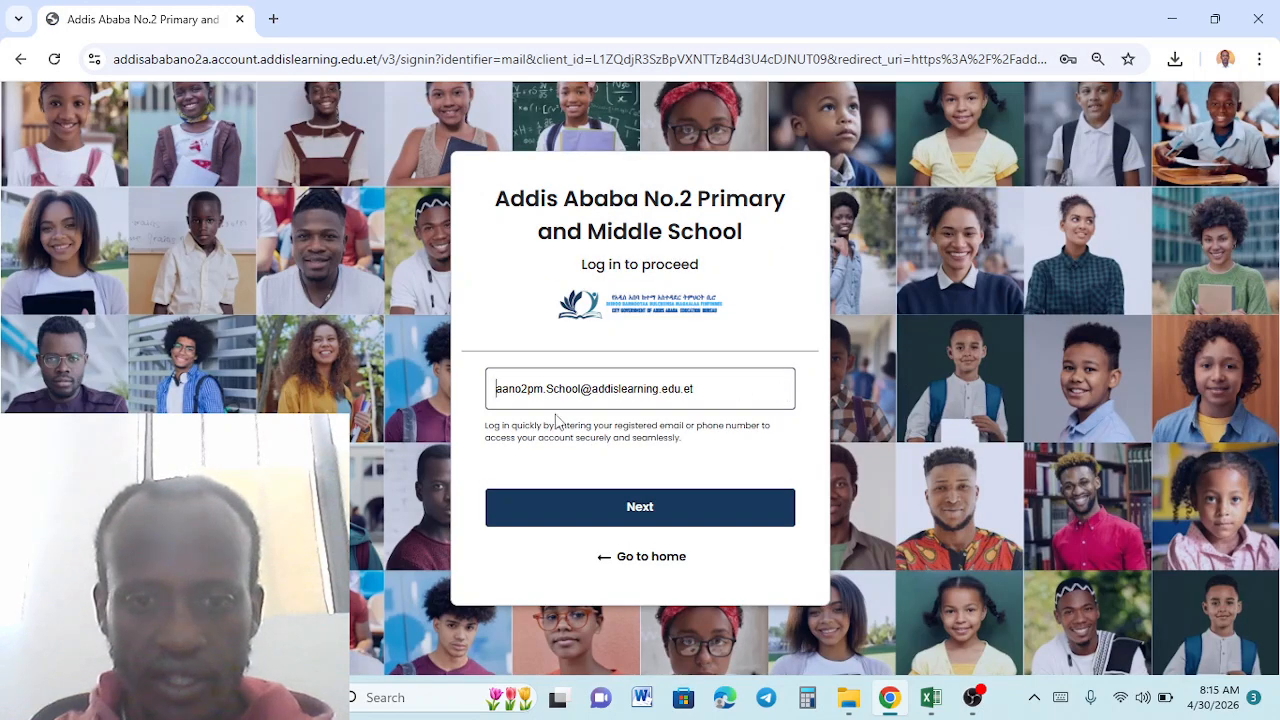
Replace the prefilled login identifier with the copied account e-mail and proceed to the password page
left_click_drag(497, 395, 802, 397)
right_click(743, 392)
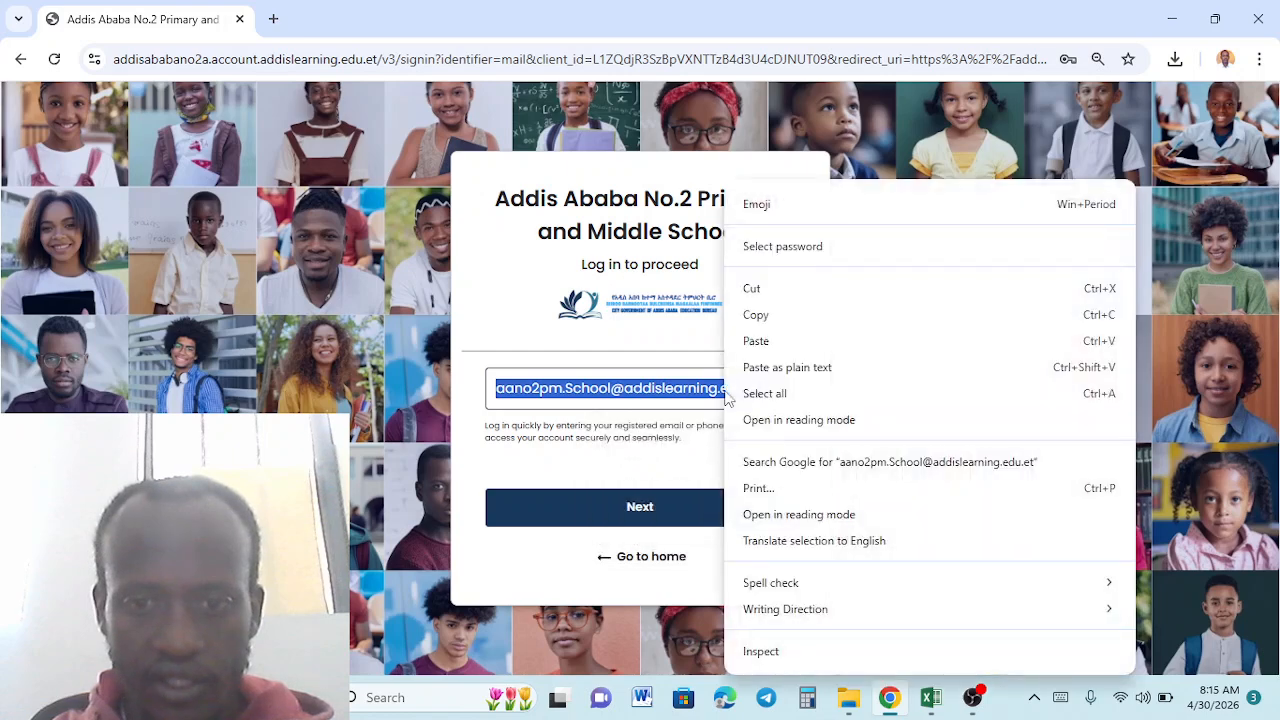
left_click(762, 340)
left_click(640, 506)
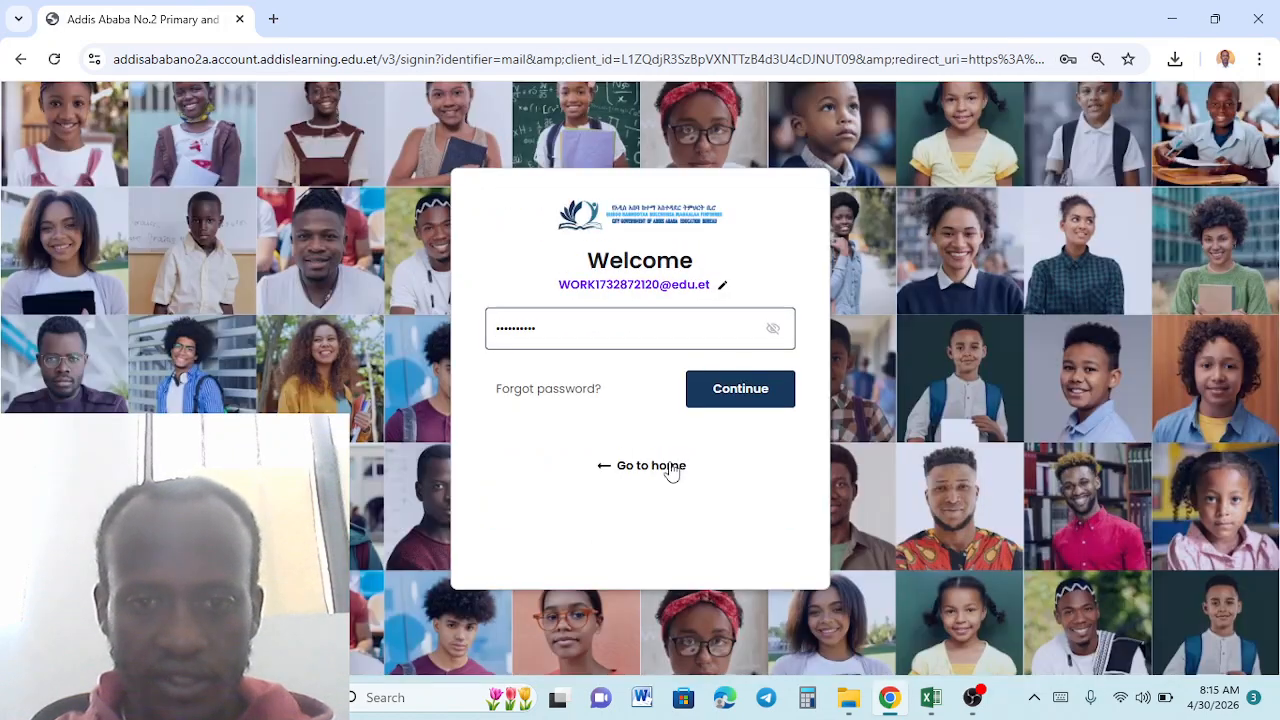
Replace the prefilled password with the account password, log in, and dismiss the browser's offer to update the saved password
left_click_drag(497, 328, 563, 337)
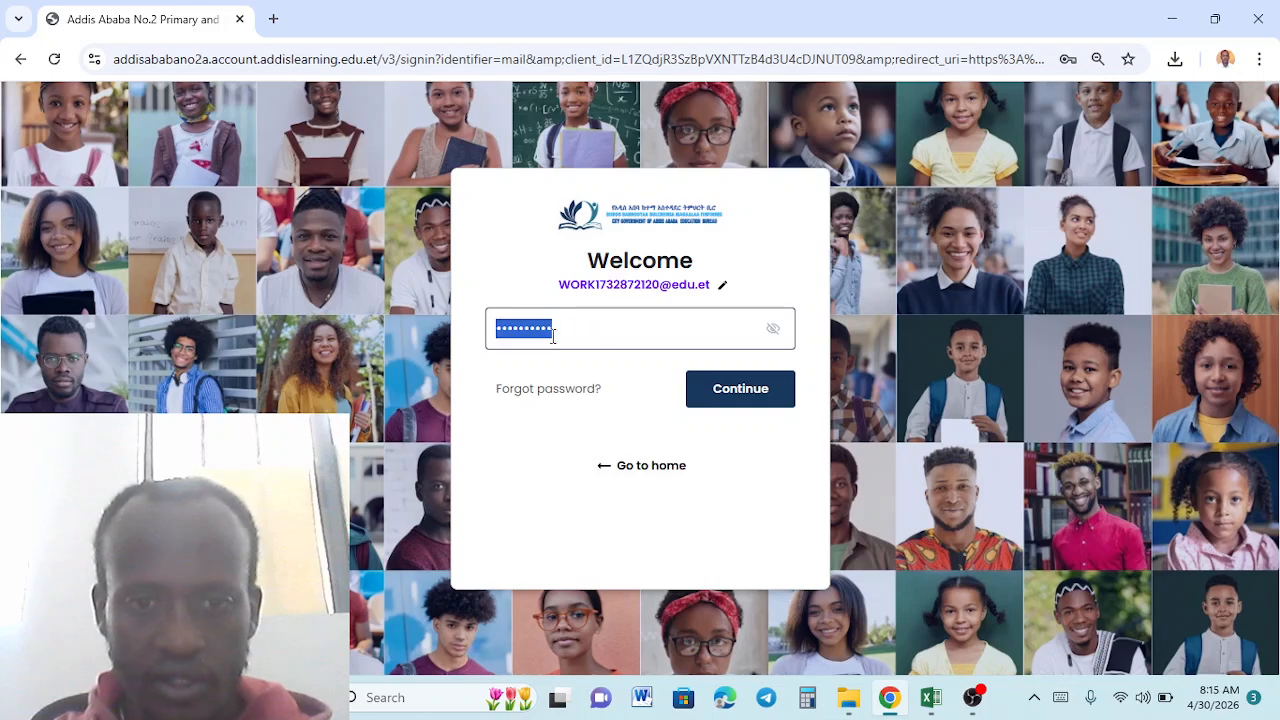
right_click(537, 330)
left_click(563, 368)
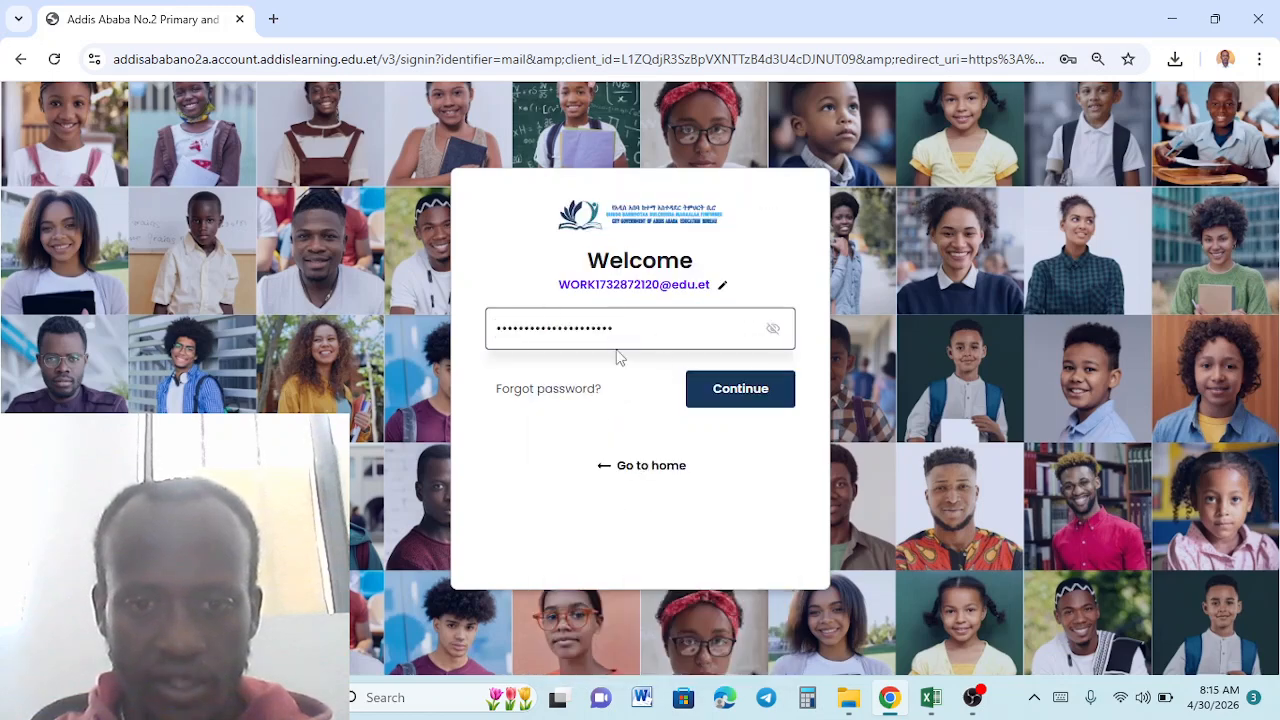
left_click(718, 400)
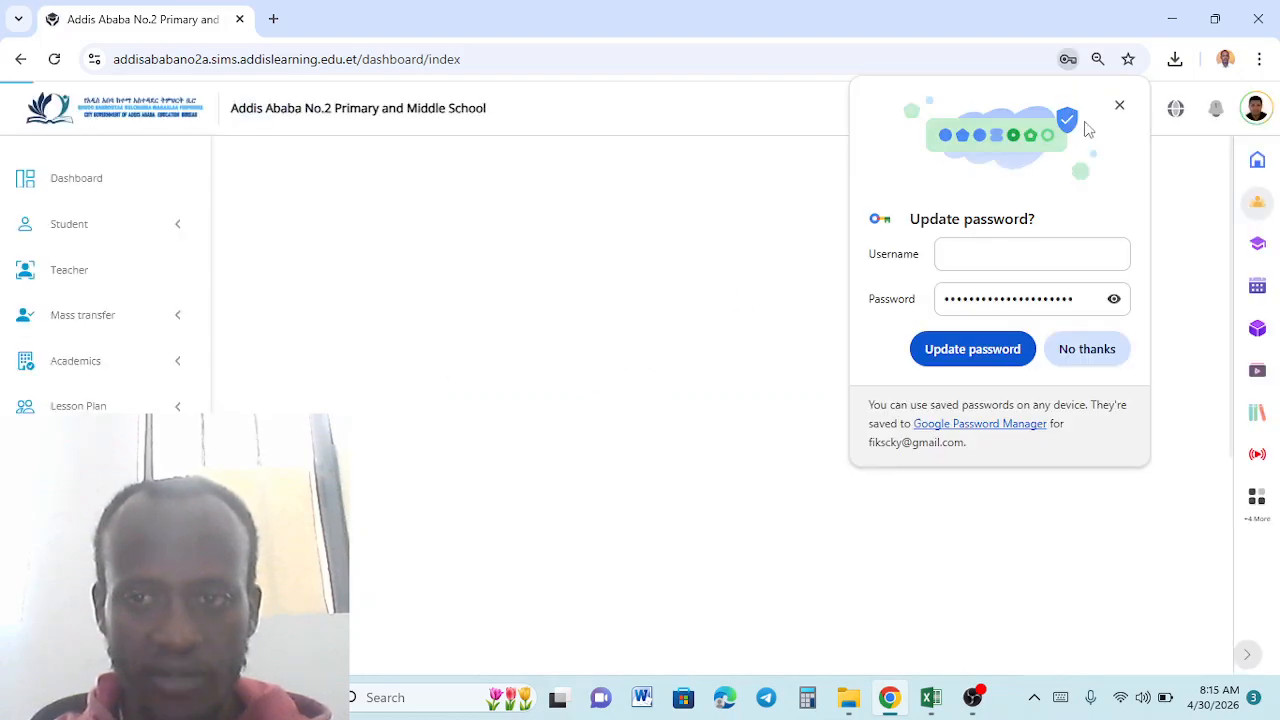
left_click(1120, 106)
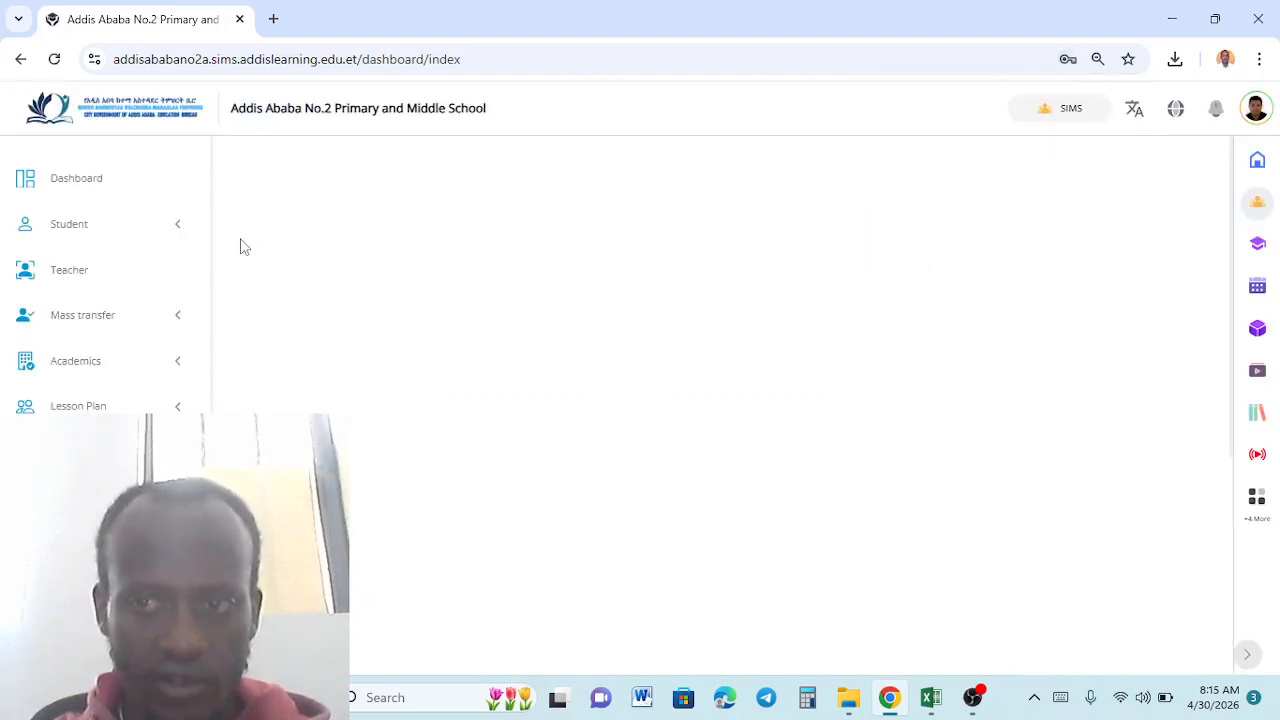
Open the Mark Distribution page from the Mark section
scroll(190, 290, "down", 5)
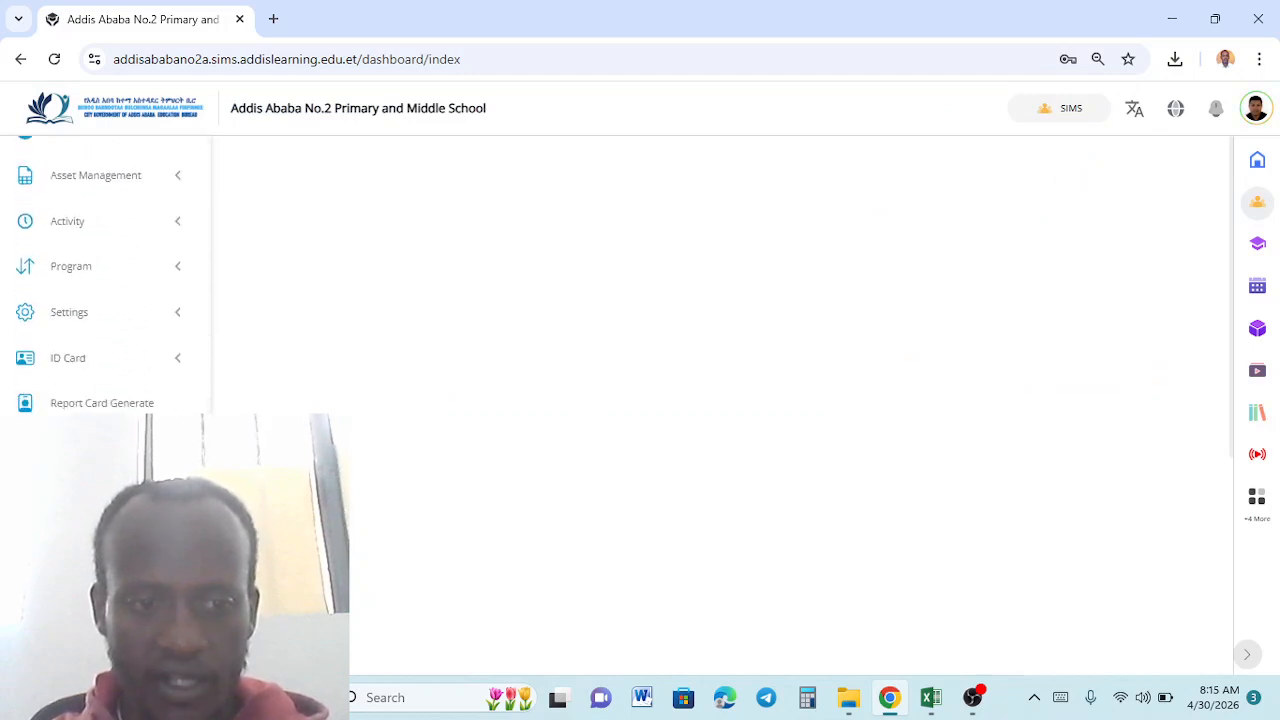
left_click(170, 449)
left_click(150, 302)
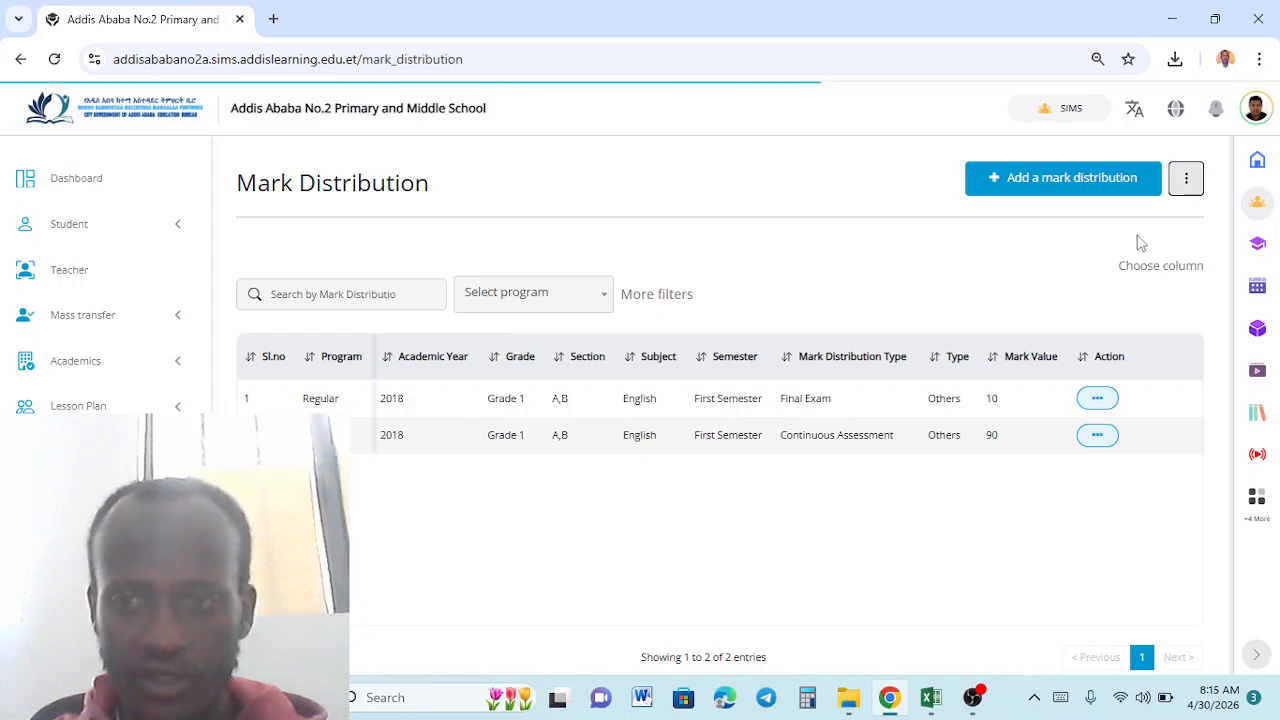
Start a new mark distribution for the Regular program, Grade 5, First Semester
left_click(1120, 180)
left_click(1122, 220)
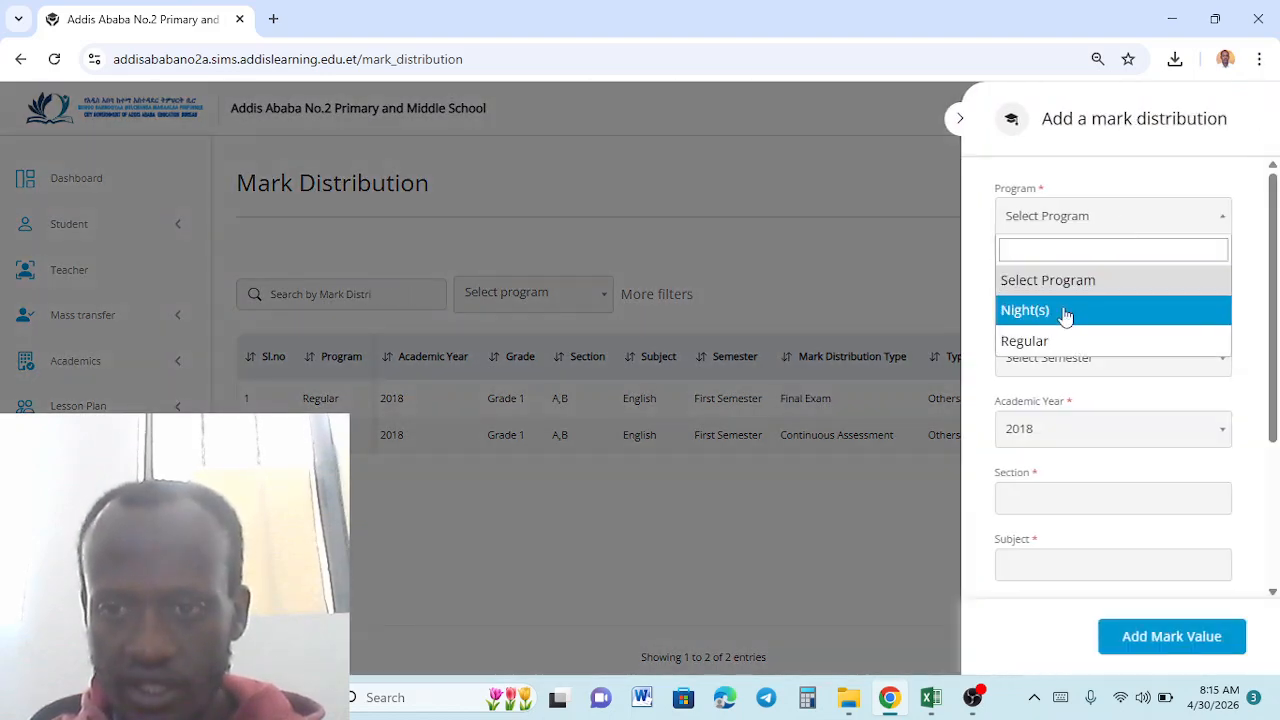
left_click(1045, 341)
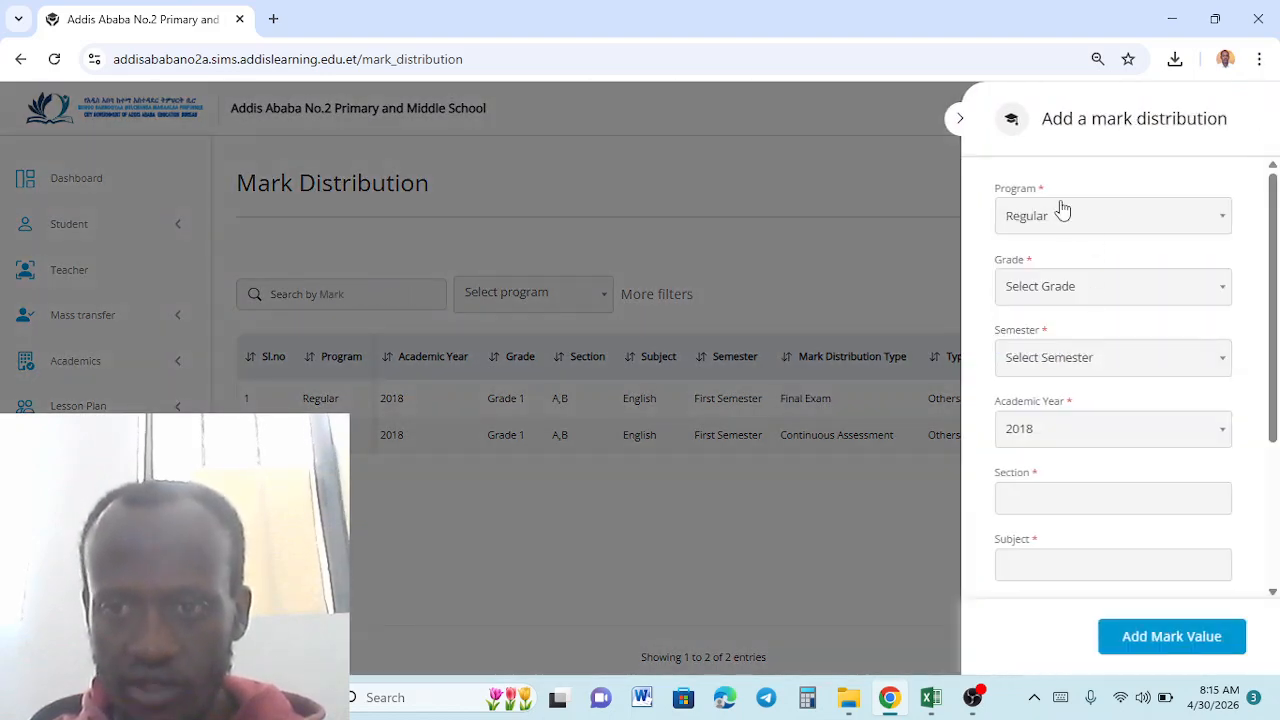
left_click(1056, 288)
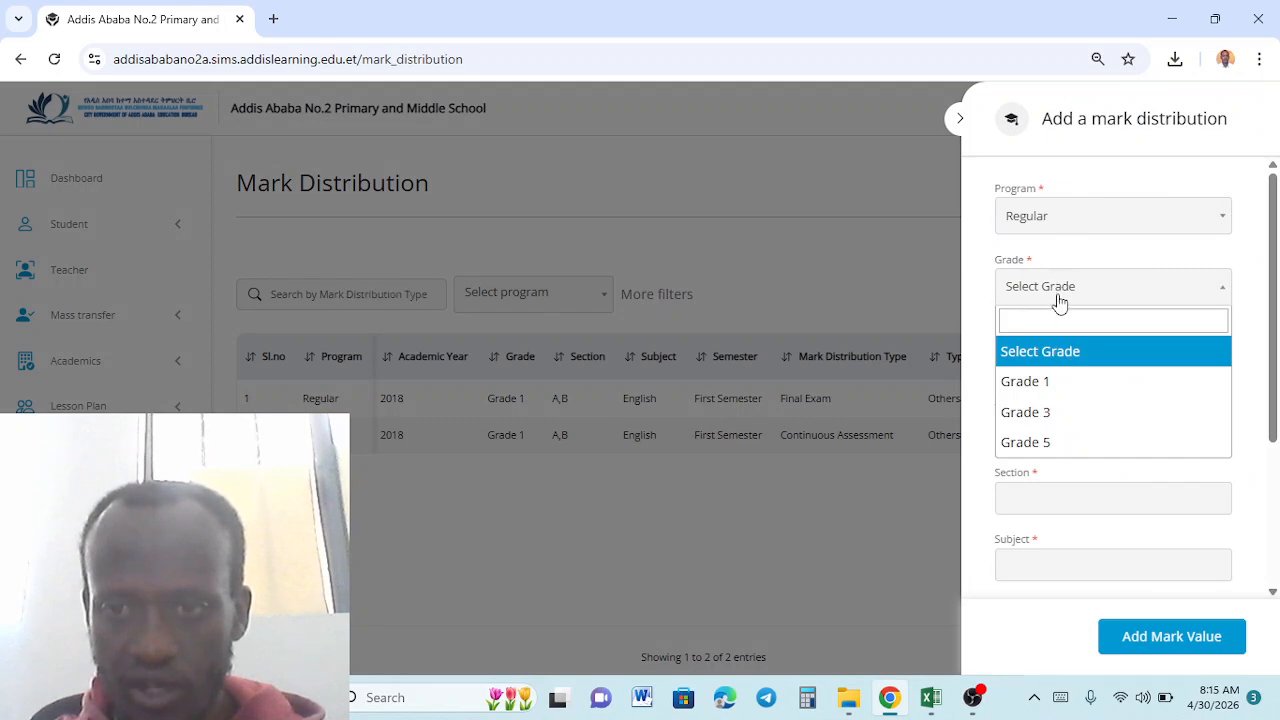
left_click(1052, 450)
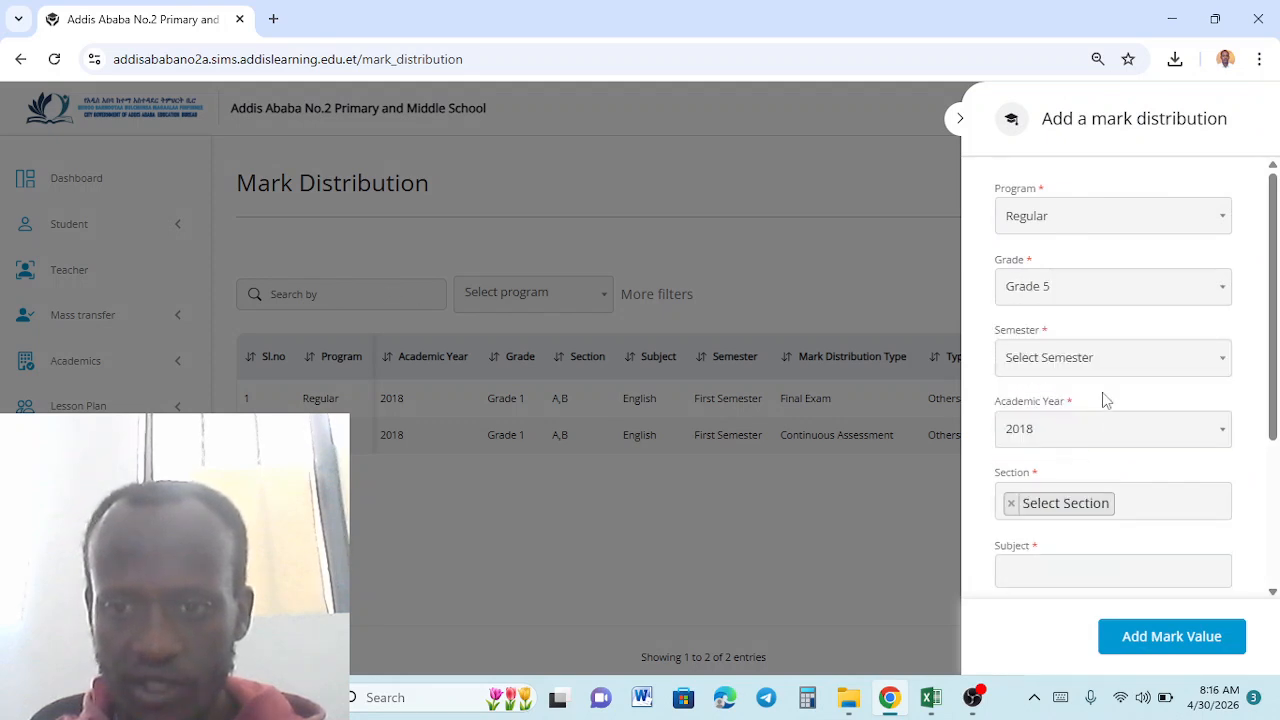
left_click(1115, 360)
left_click(1083, 368)
left_click(1087, 364)
left_click(1054, 482)
Assign the mark distribution to sections A and B
left_click(1039, 504)
left_click(1020, 563)
left_click(1084, 502)
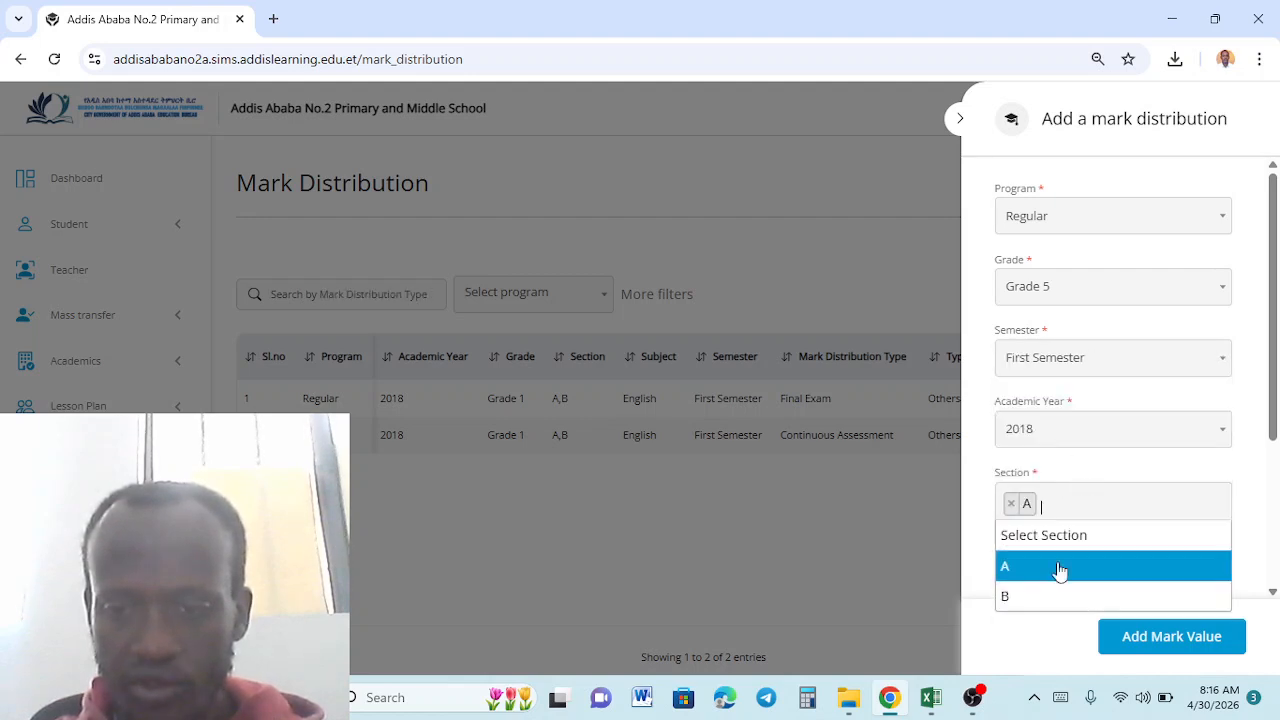
left_click(1043, 597)
Choose English as the mark distribution's subject and Others as its type
left_click_drag(1274, 425, 1273, 515)
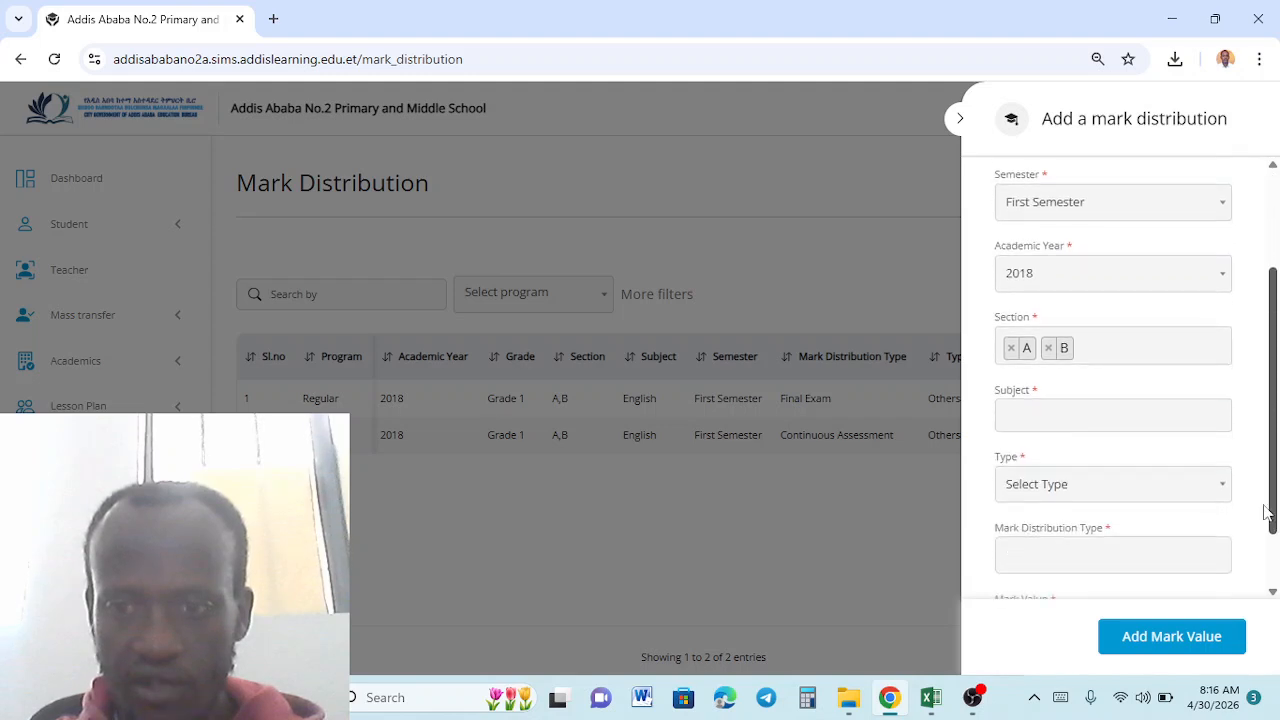
left_click(1092, 418)
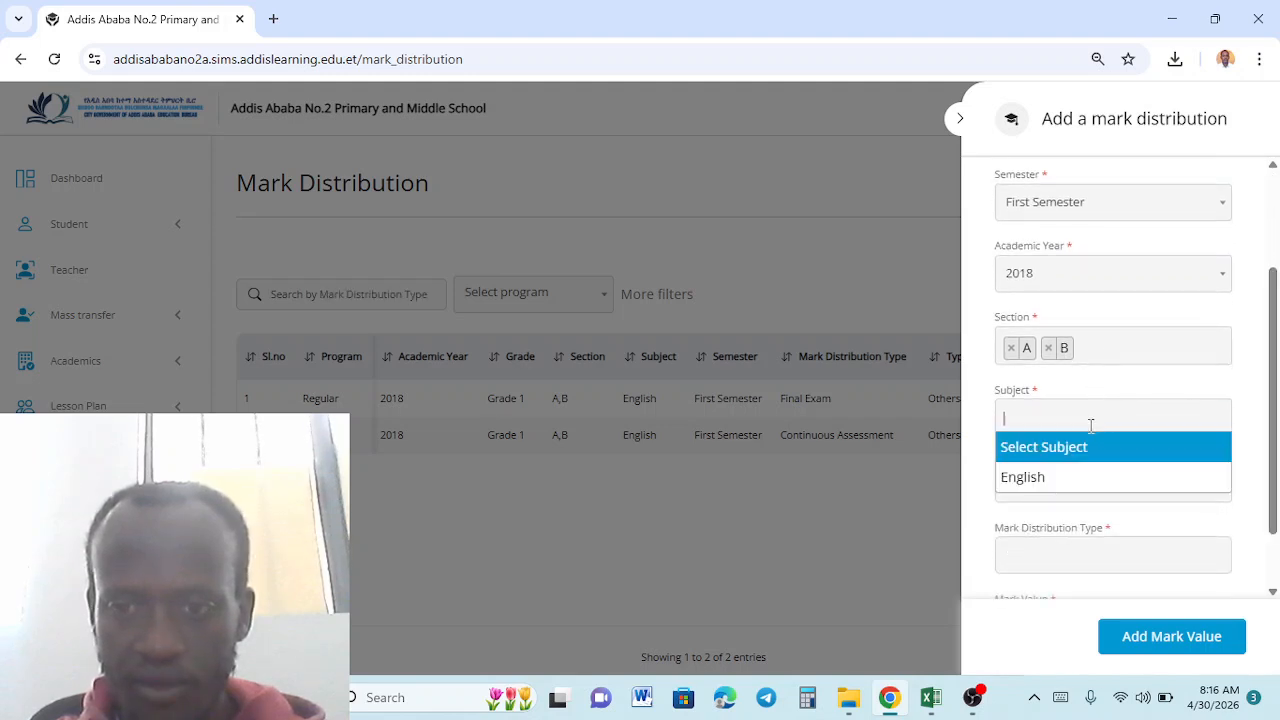
left_click(1060, 479)
left_click(1085, 500)
left_click(1082, 496)
left_click_drag(1274, 500, 1276, 550)
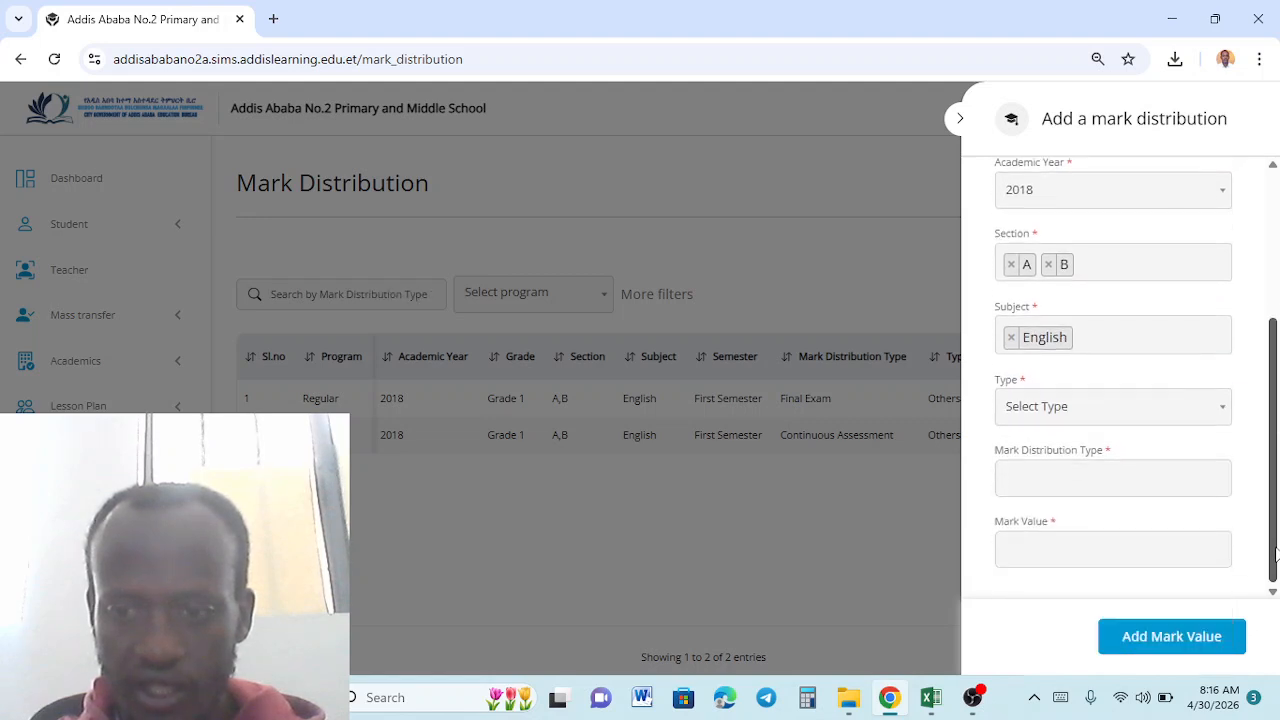
left_click(1082, 412)
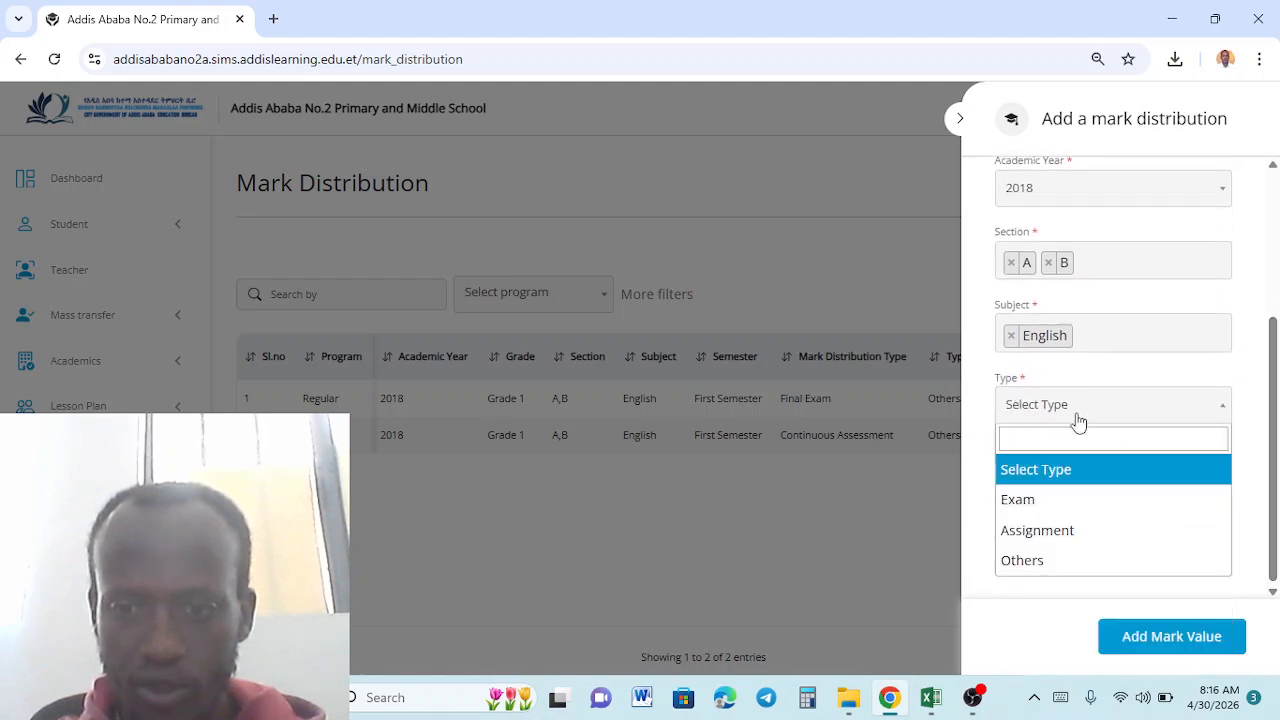
left_click(1044, 561)
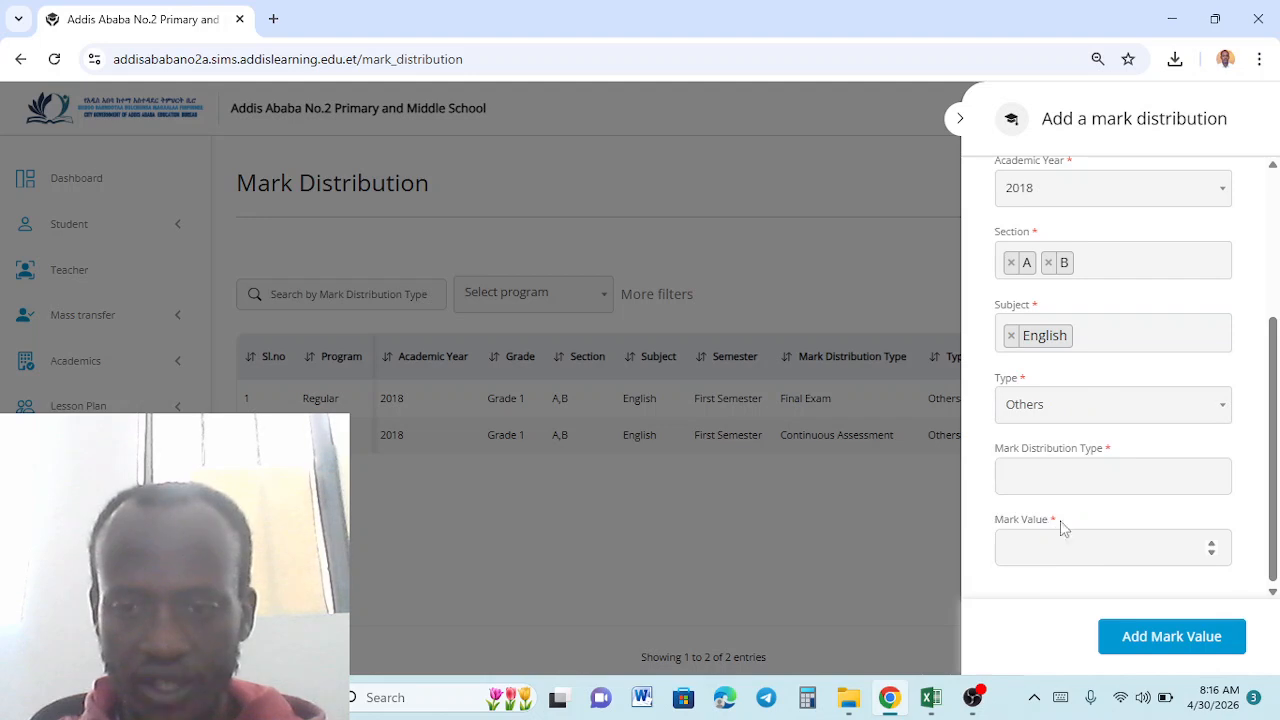
Name the mark distribution type Continuous Assessment, give it a mark value of 80, and add it
left_click(1043, 473)
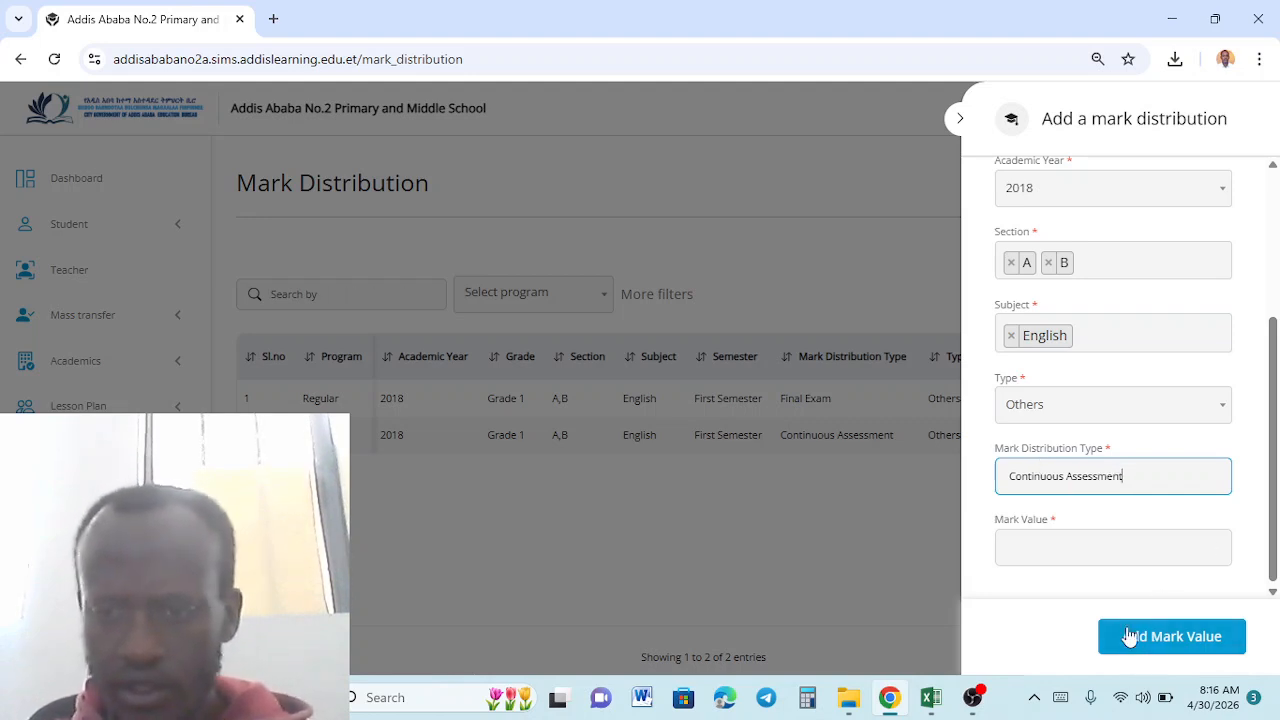
left_click(1058, 548)
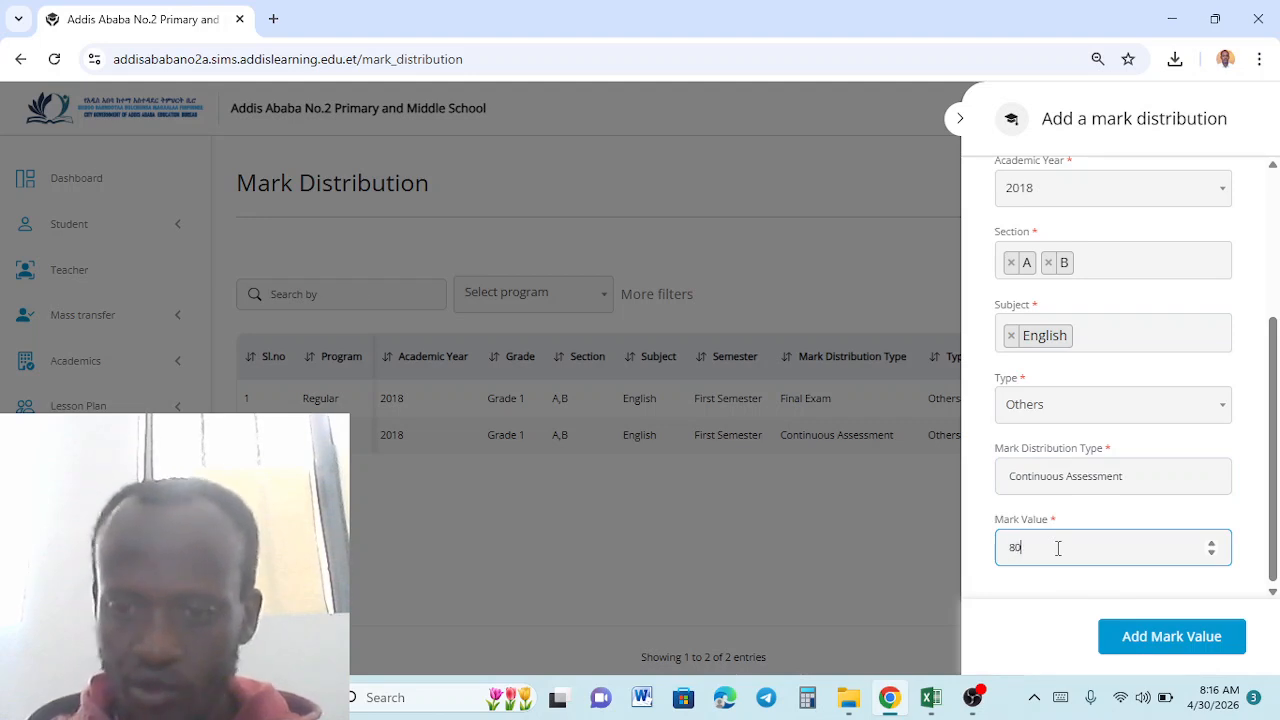
left_click(1171, 634)
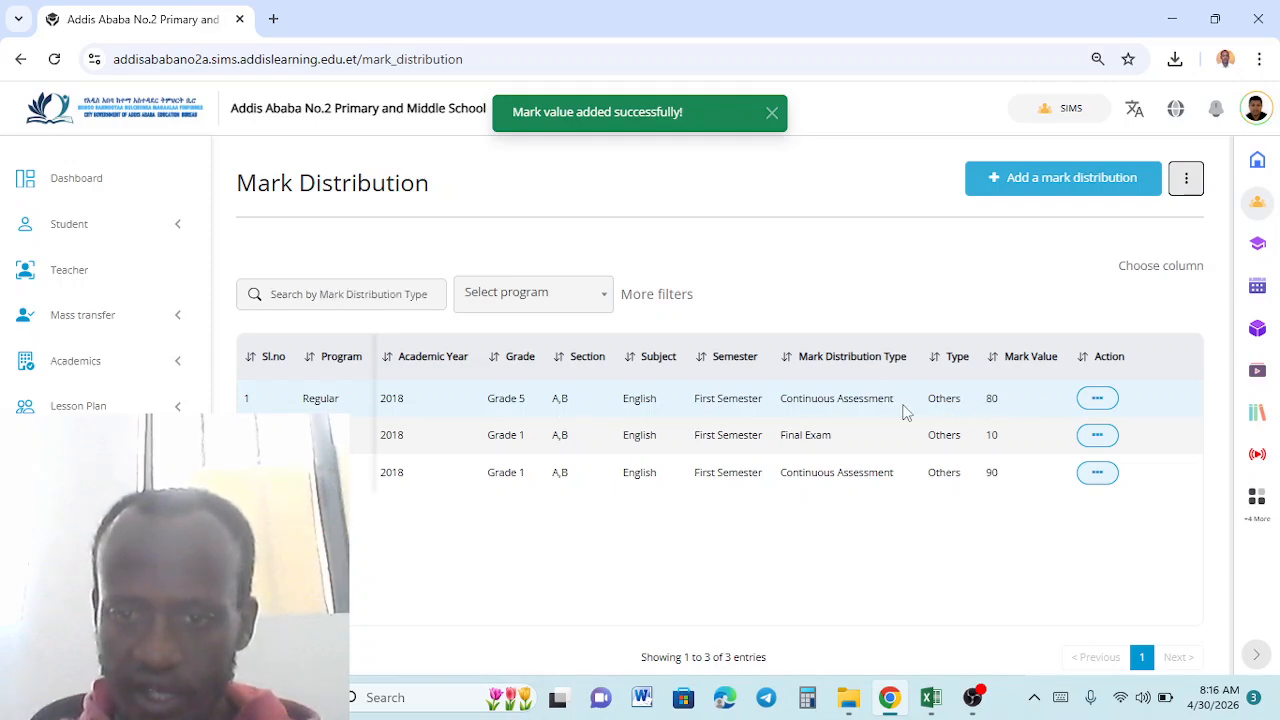
Add another mark distribution for the same class, named Final Exam, with a mark value of 20
left_click(1063, 177)
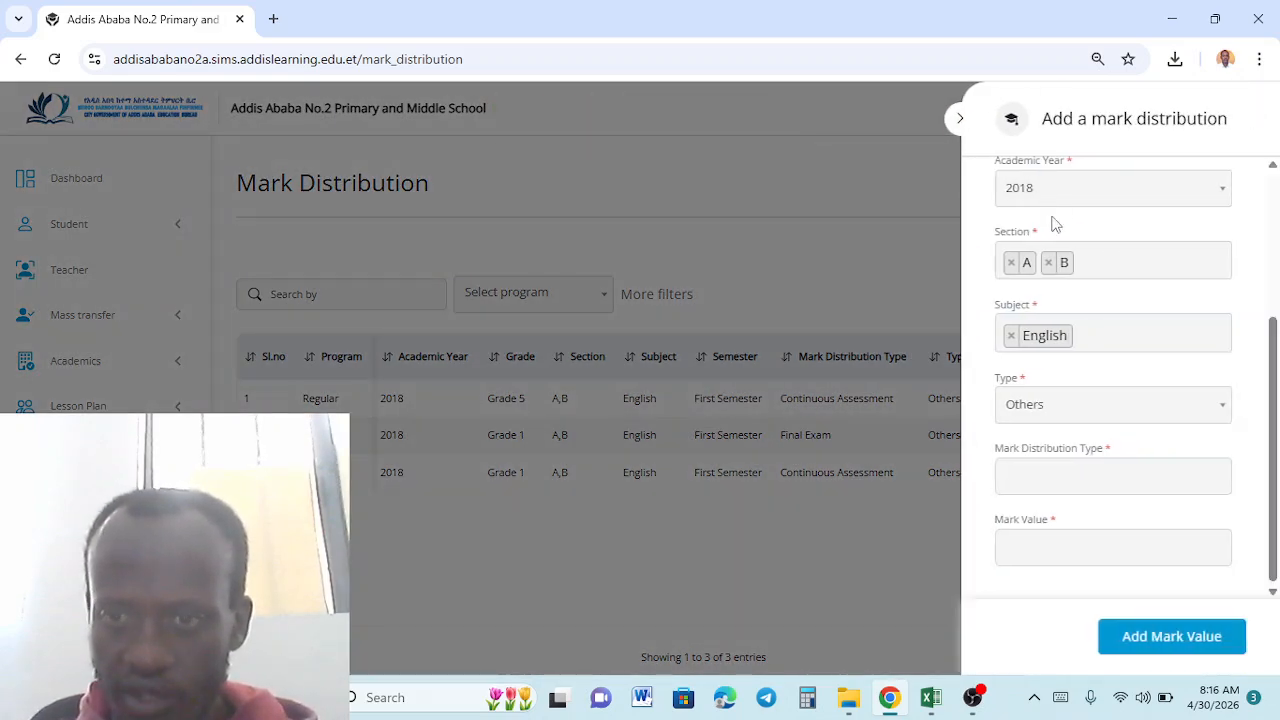
left_click(1041, 480)
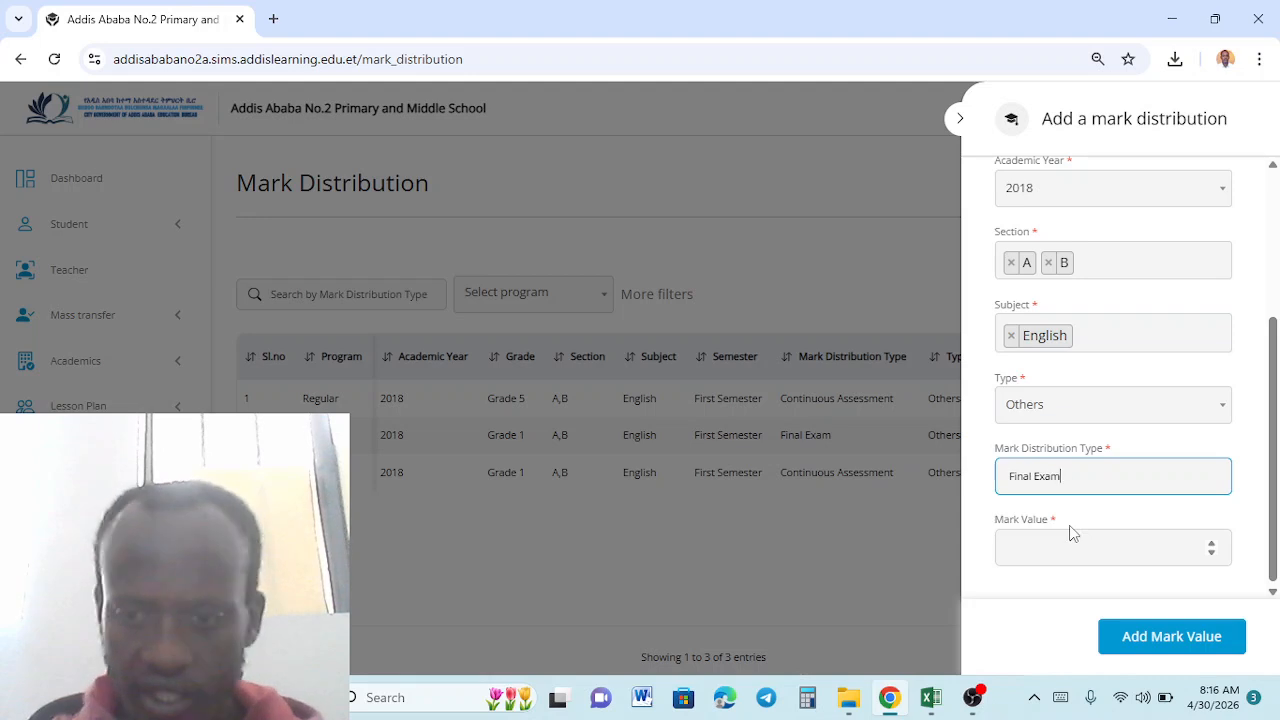
left_click(1051, 546)
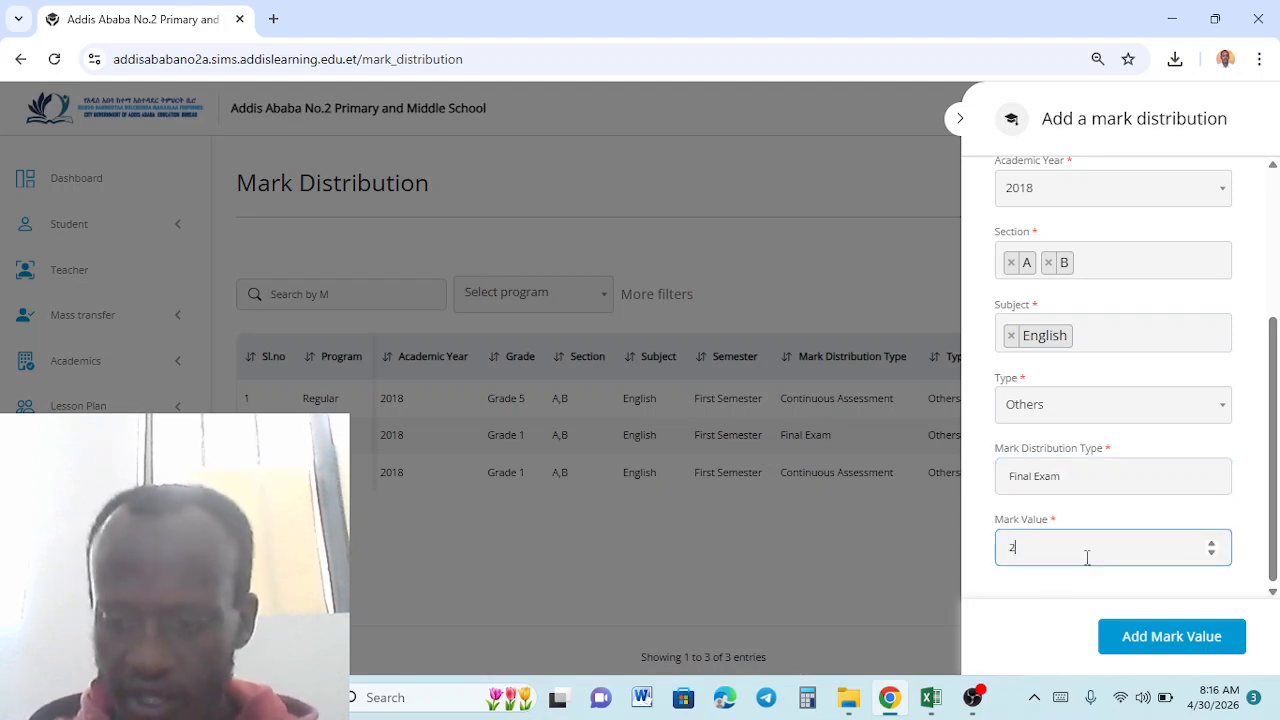
left_click(1111, 648)
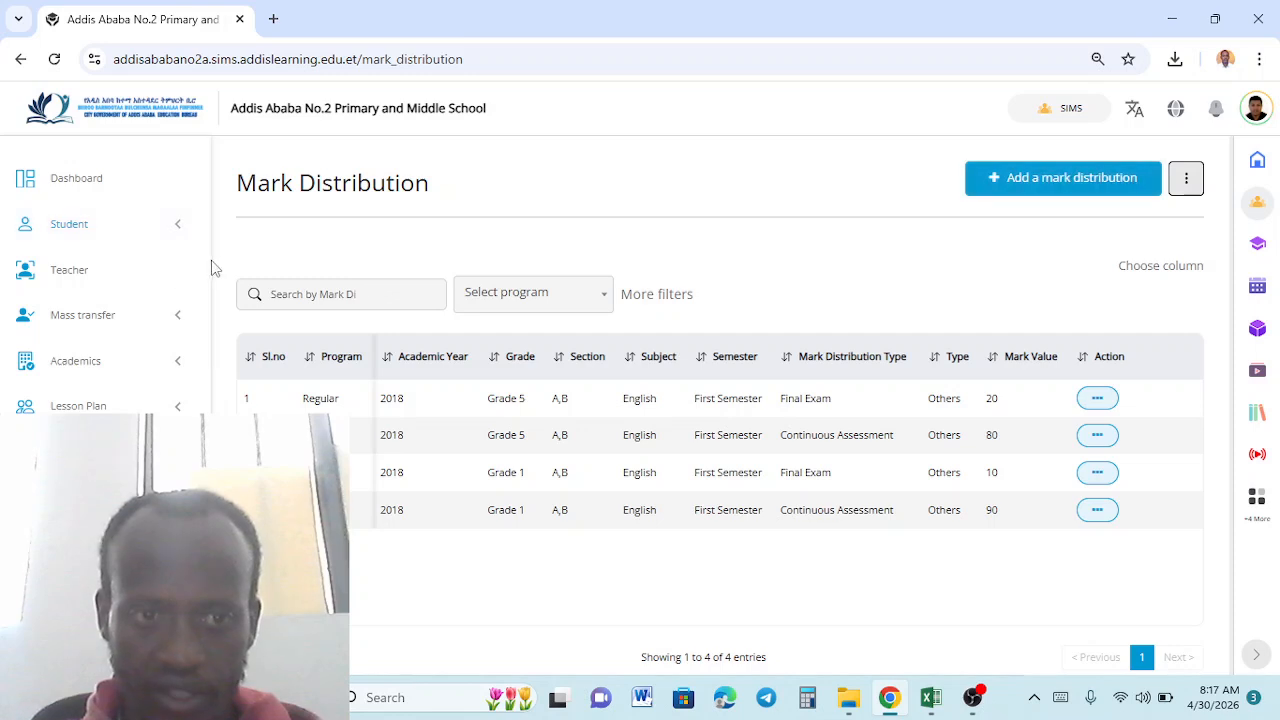
Open the Continuous Assessment page from the Mark section
scroll(205, 263, "down", 5)
scroll(205, 263, "down", 1)
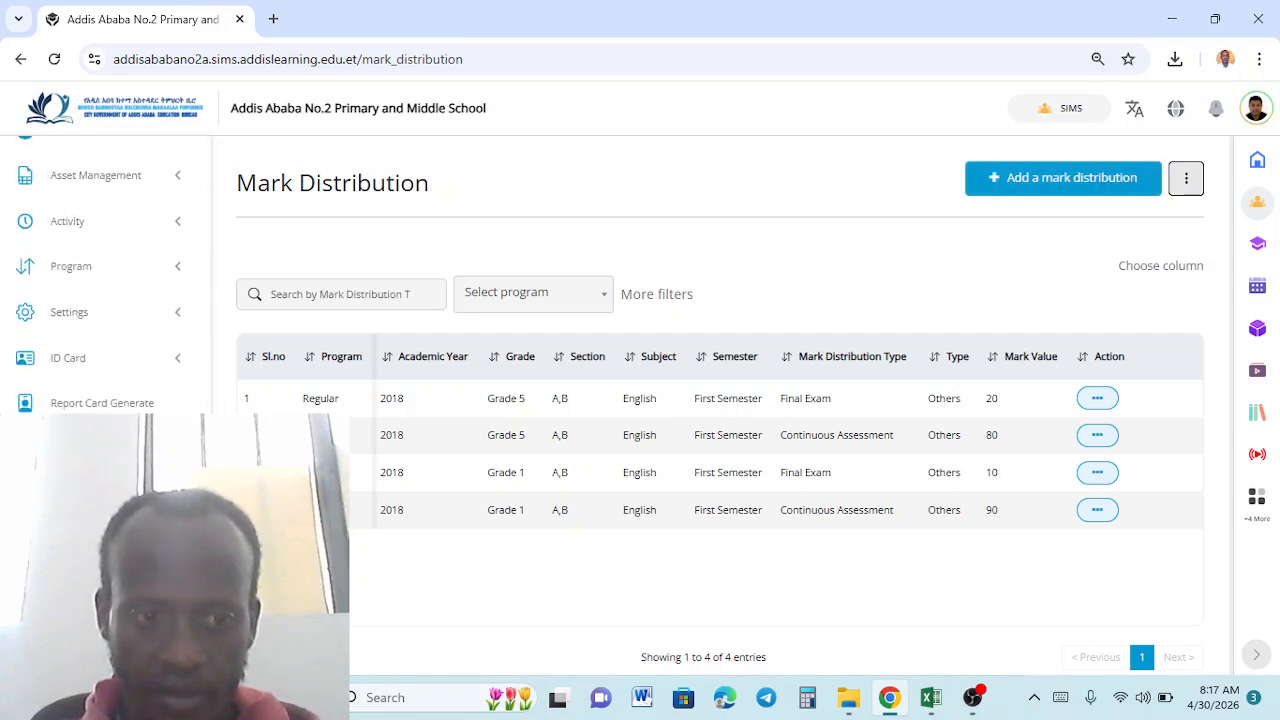
left_click(130, 450)
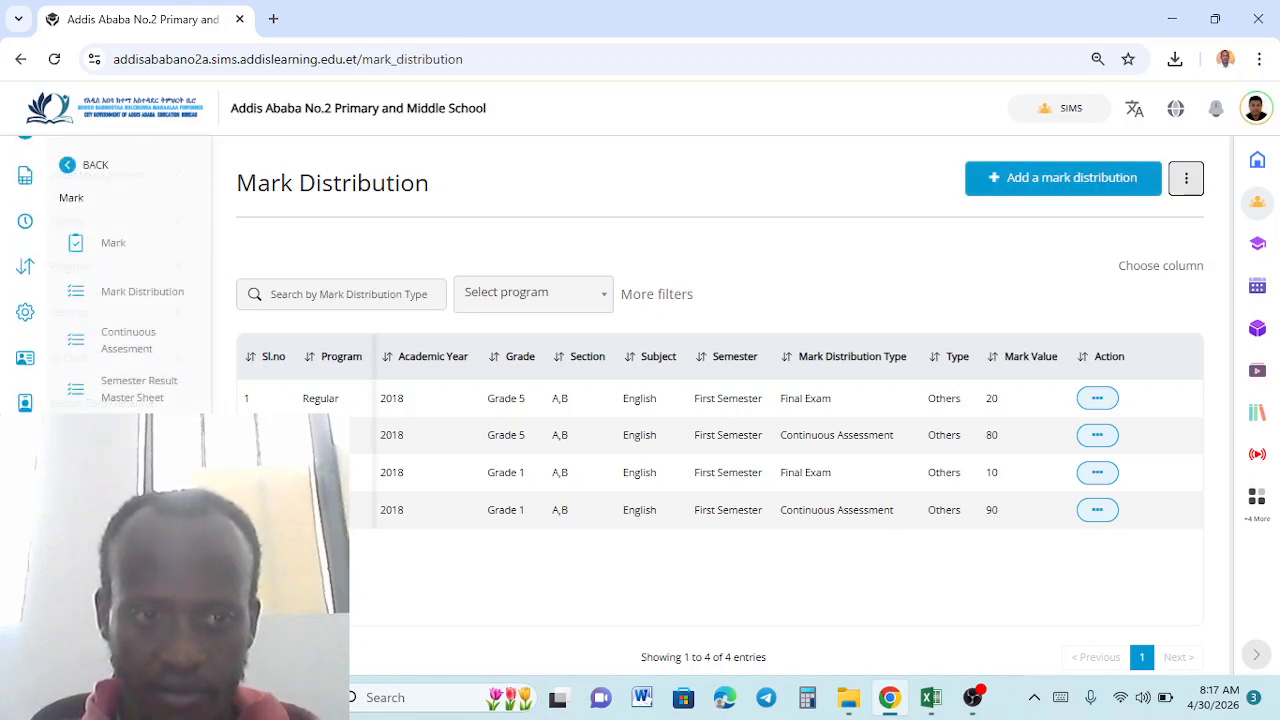
left_click(132, 344)
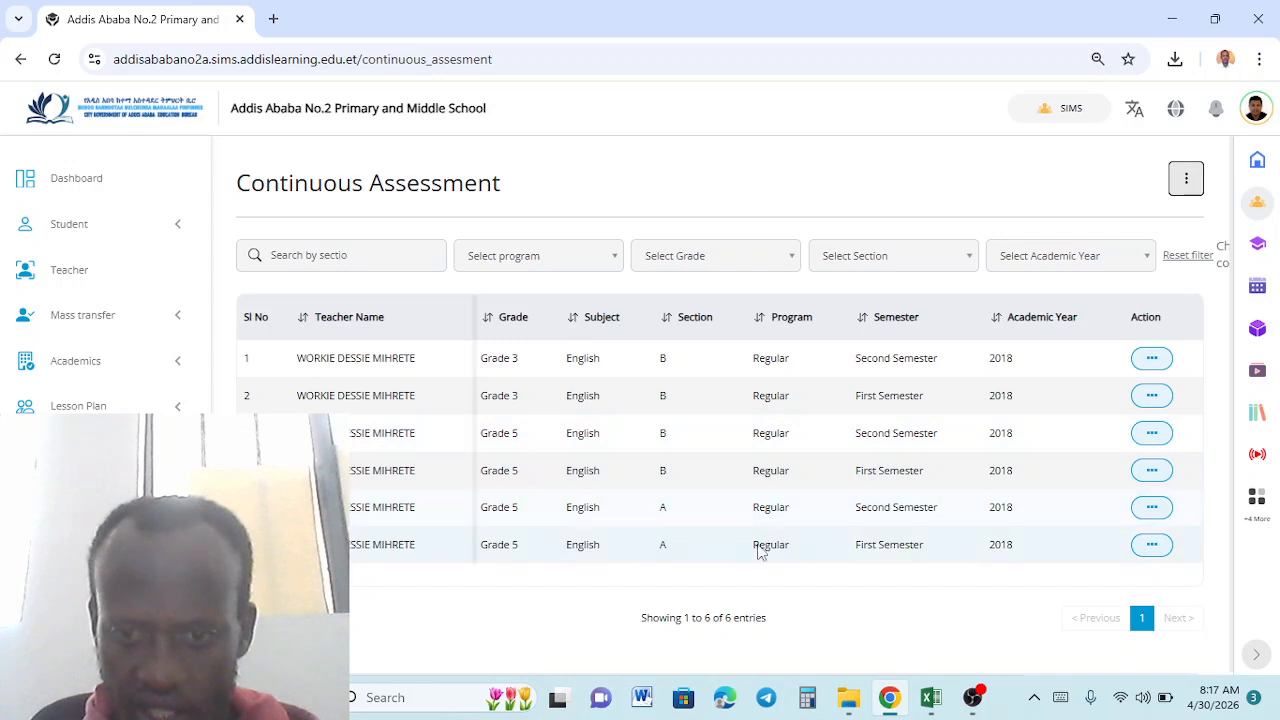
Open mark entry for Grade 5 section A English, First Semester, and look through the student list to its end
left_click(1152, 546)
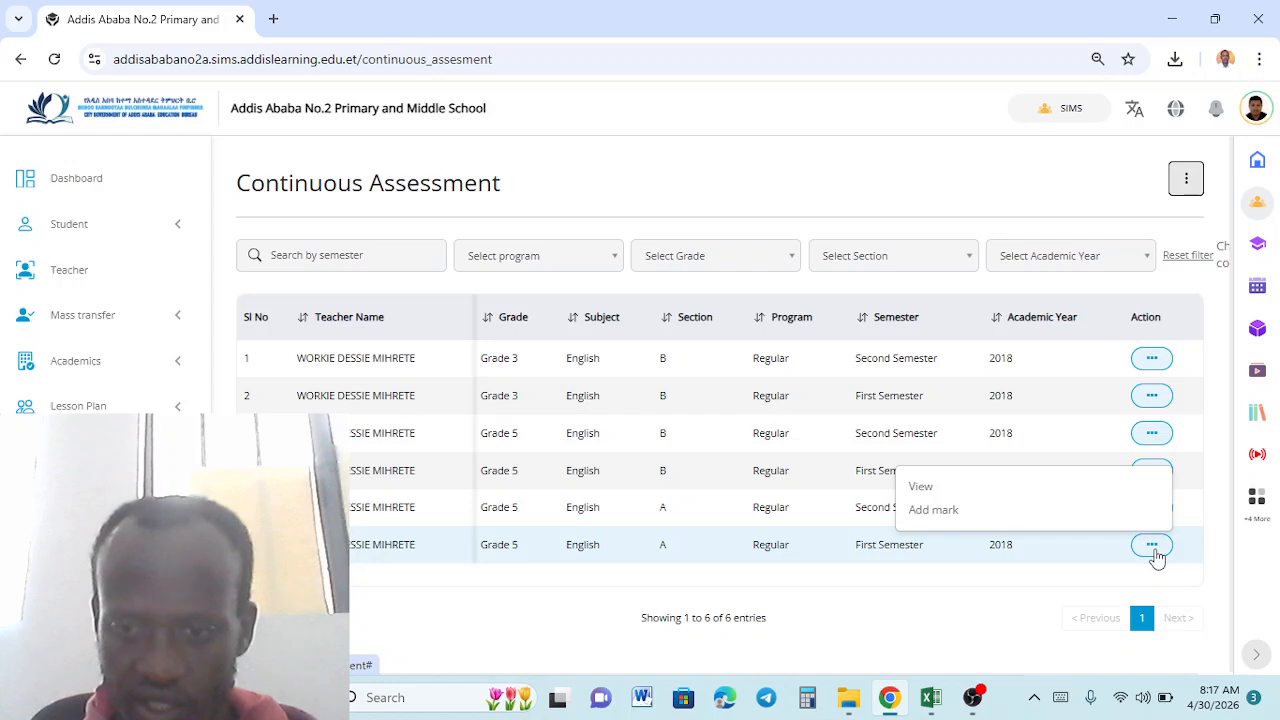
left_click(934, 512)
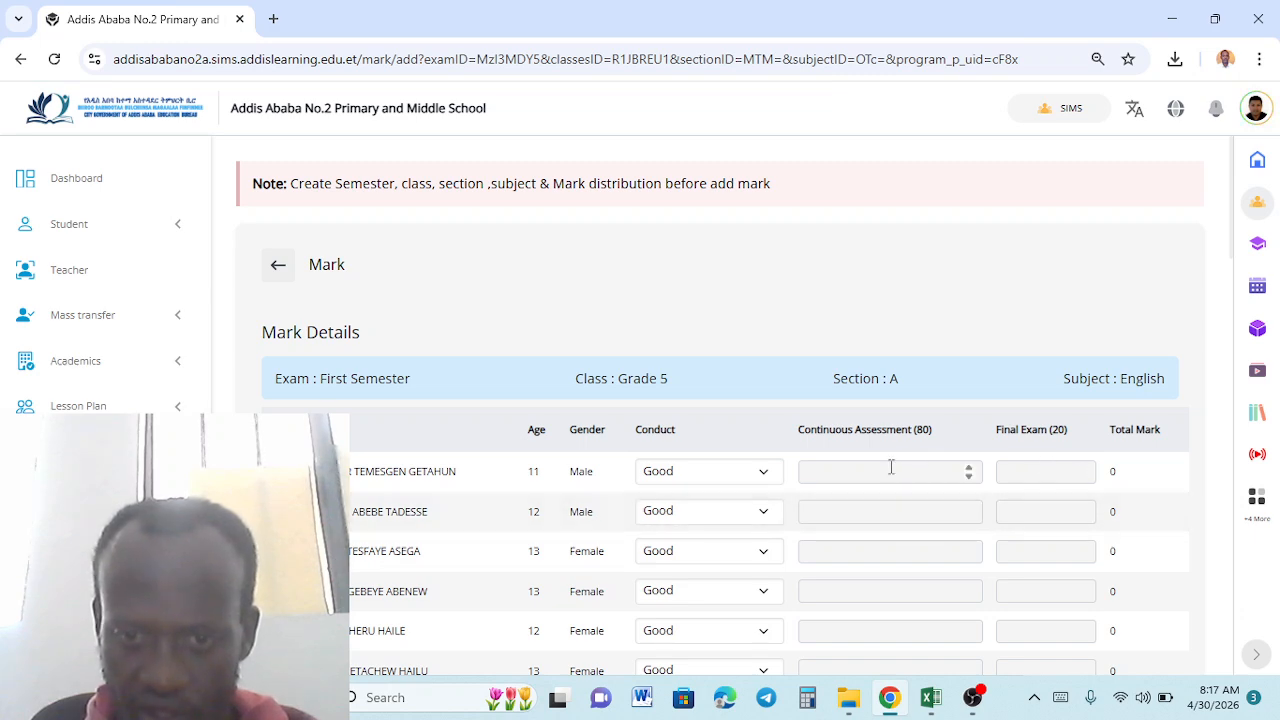
scroll(912, 437, "down", 15)
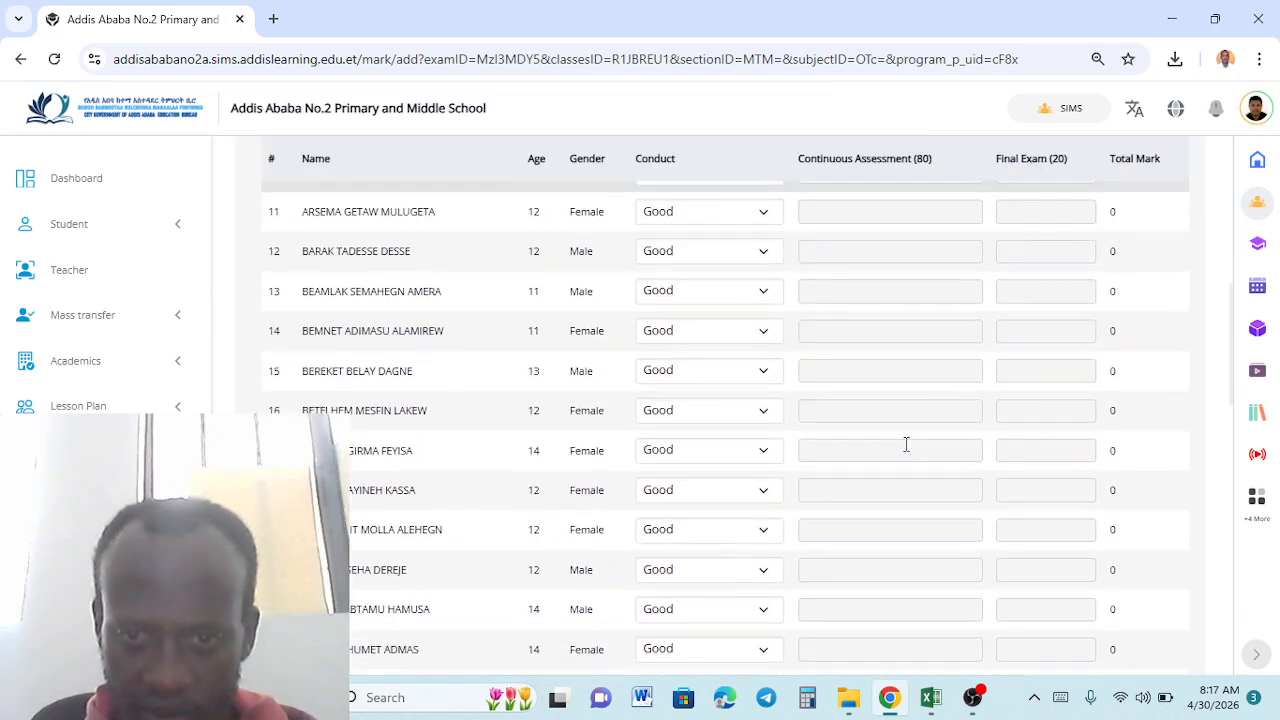
scroll(912, 437, "down", 3)
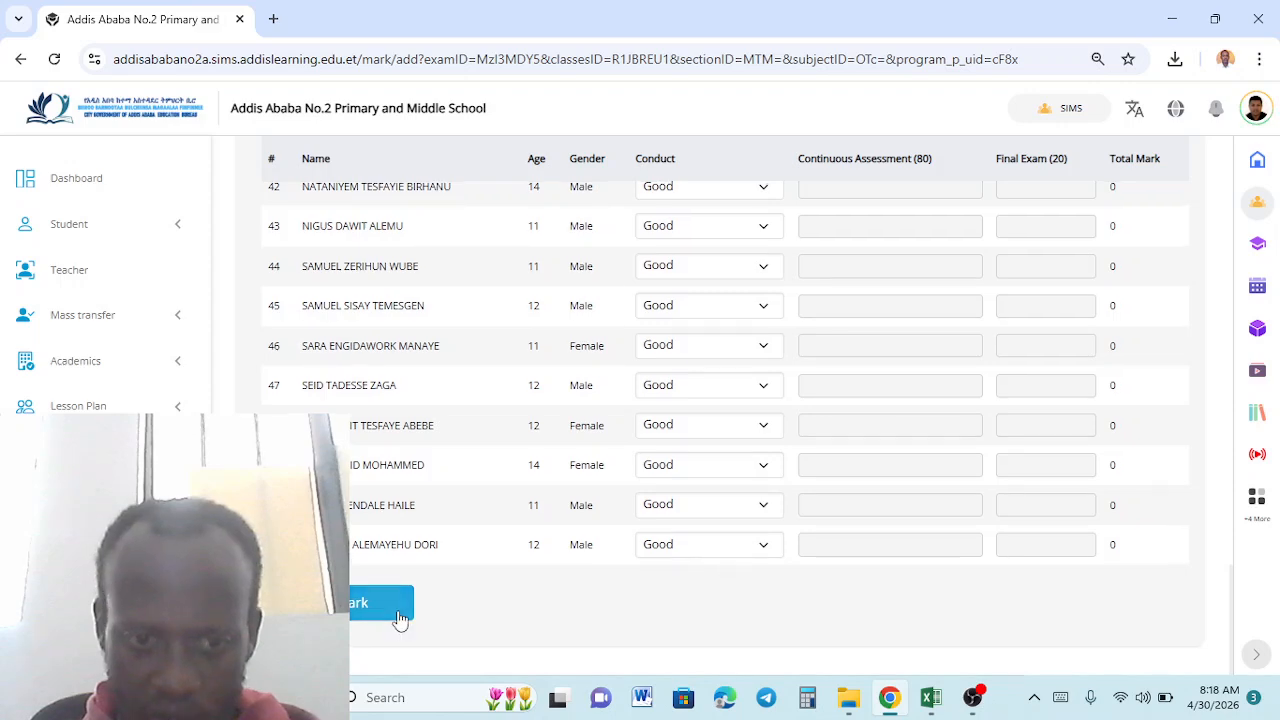
Enter a Continuous Assessment mark of 75 and a Final Exam mark of 12 for the first student in the list
scroll(771, 563, "up", 14)
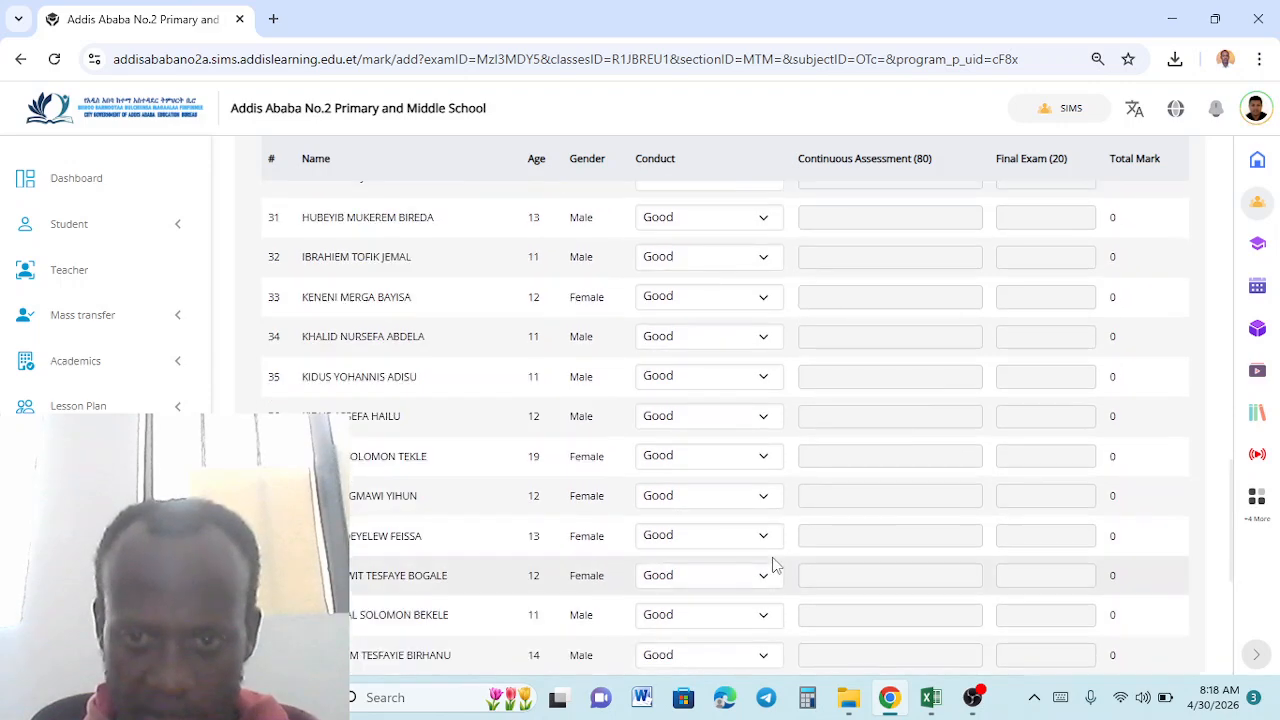
scroll(806, 527, "up", 5)
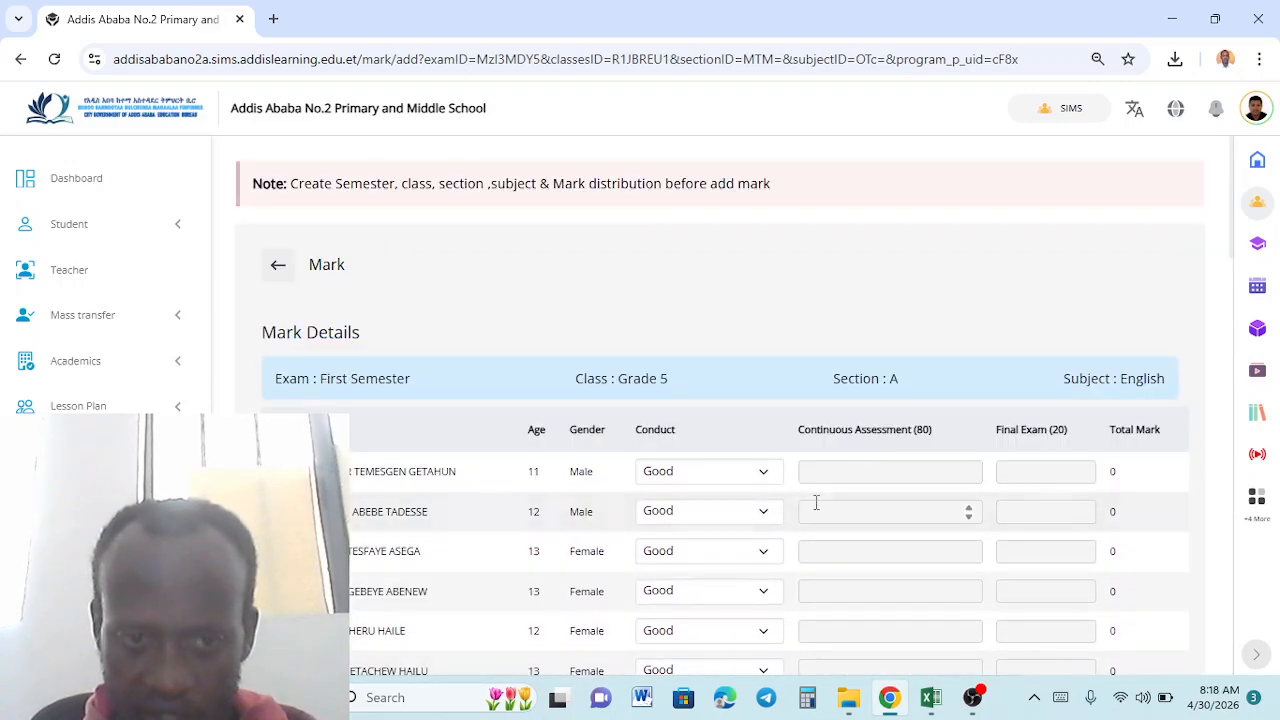
left_click(870, 471)
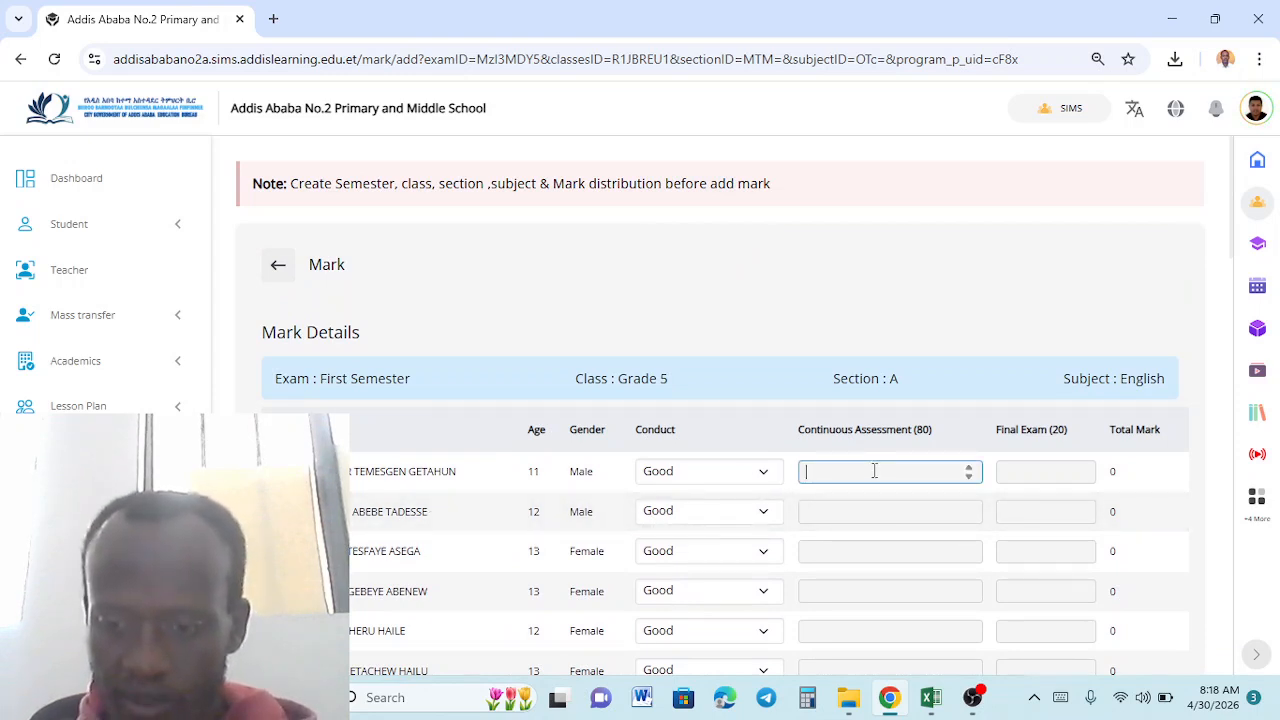
type("75")
left_click(1055, 471)
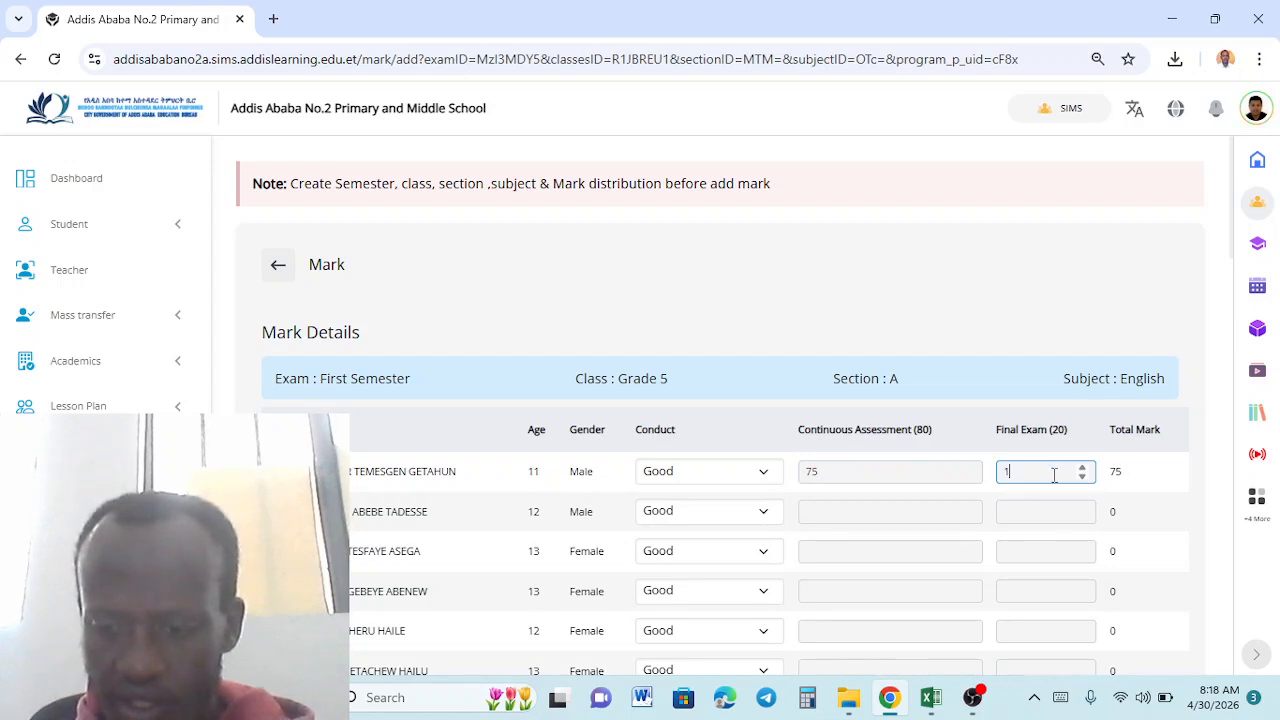
type("12")
Enter a Continuous Assessment mark of 45 and a Final Exam mark of 20 for the second student
left_click(871, 508)
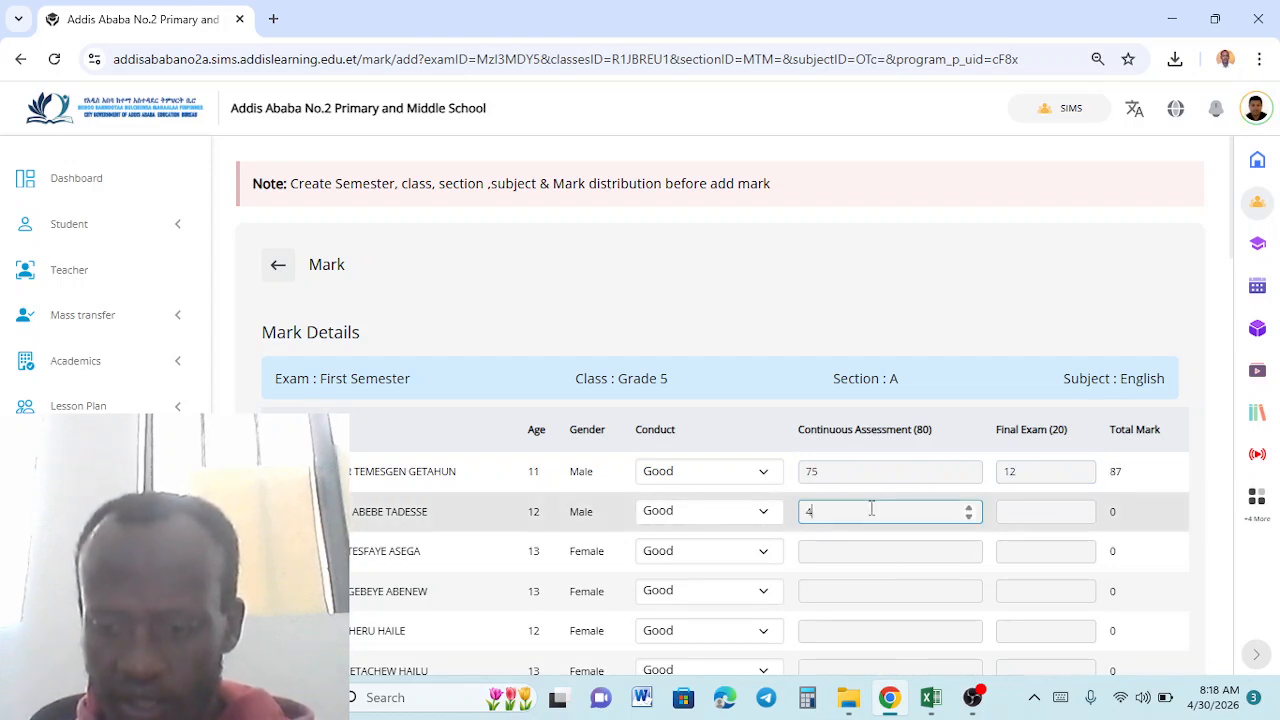
left_click(1018, 513)
type("20")
left_click(966, 360)
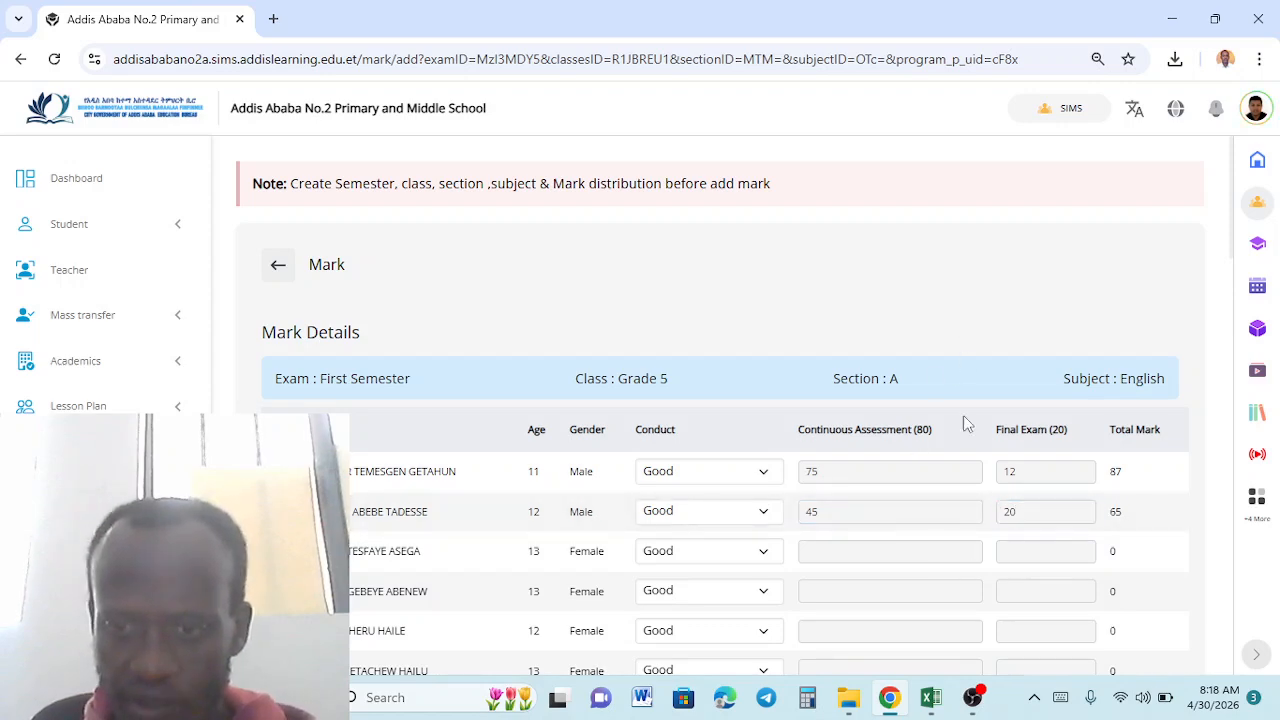
Submit the entered marks for the class and close the promotion setting dialog
scroll(966, 514, "down", 15)
scroll(952, 511, "down", 3)
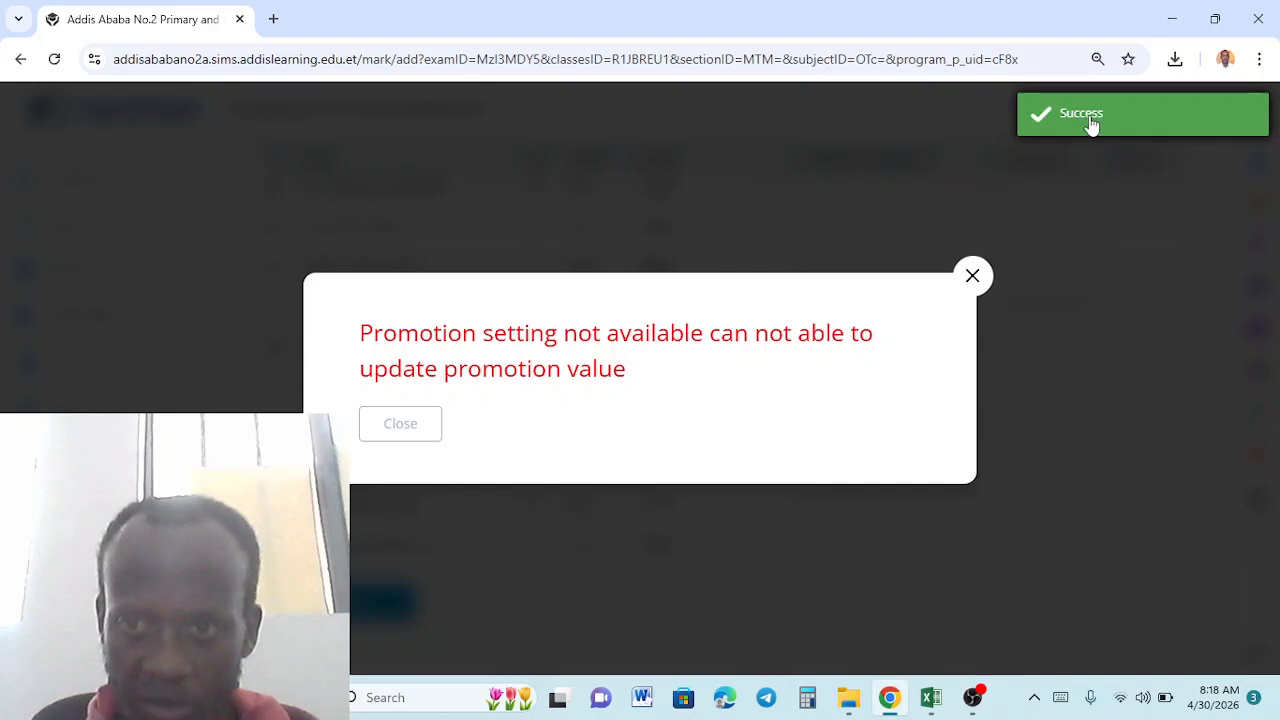
left_click(972, 275)
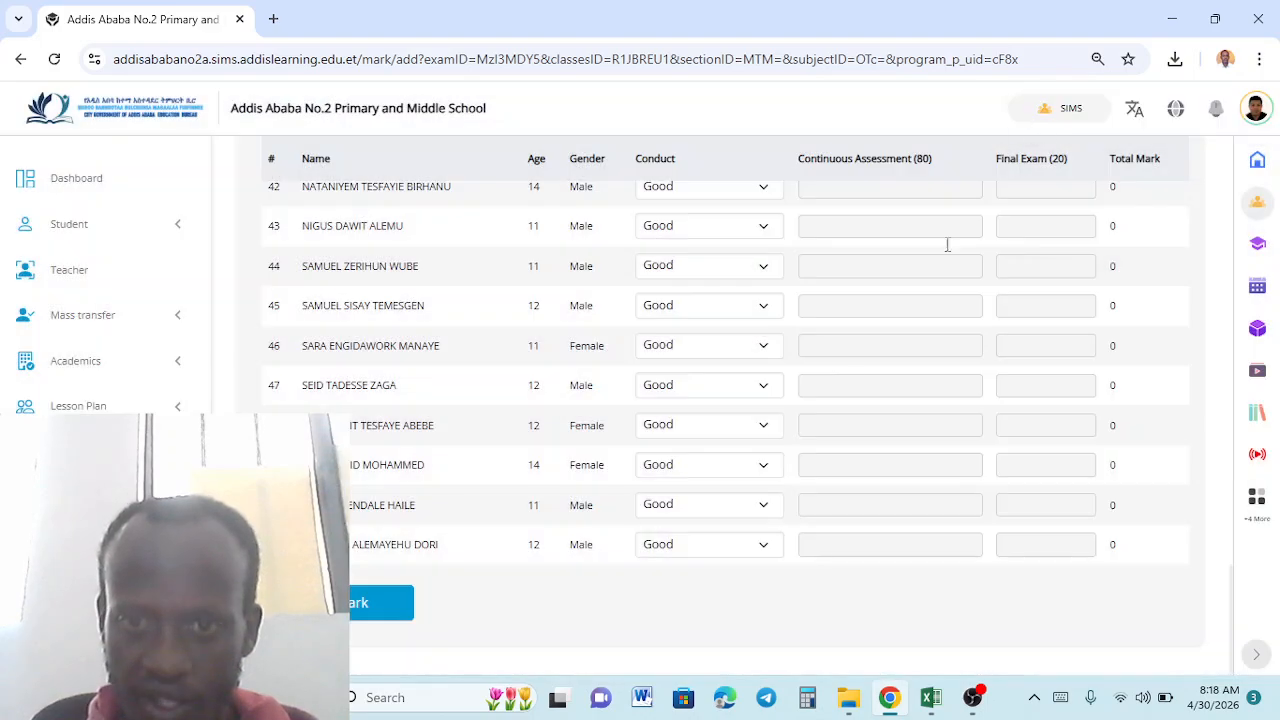
scroll(717, 574, "up", 20)
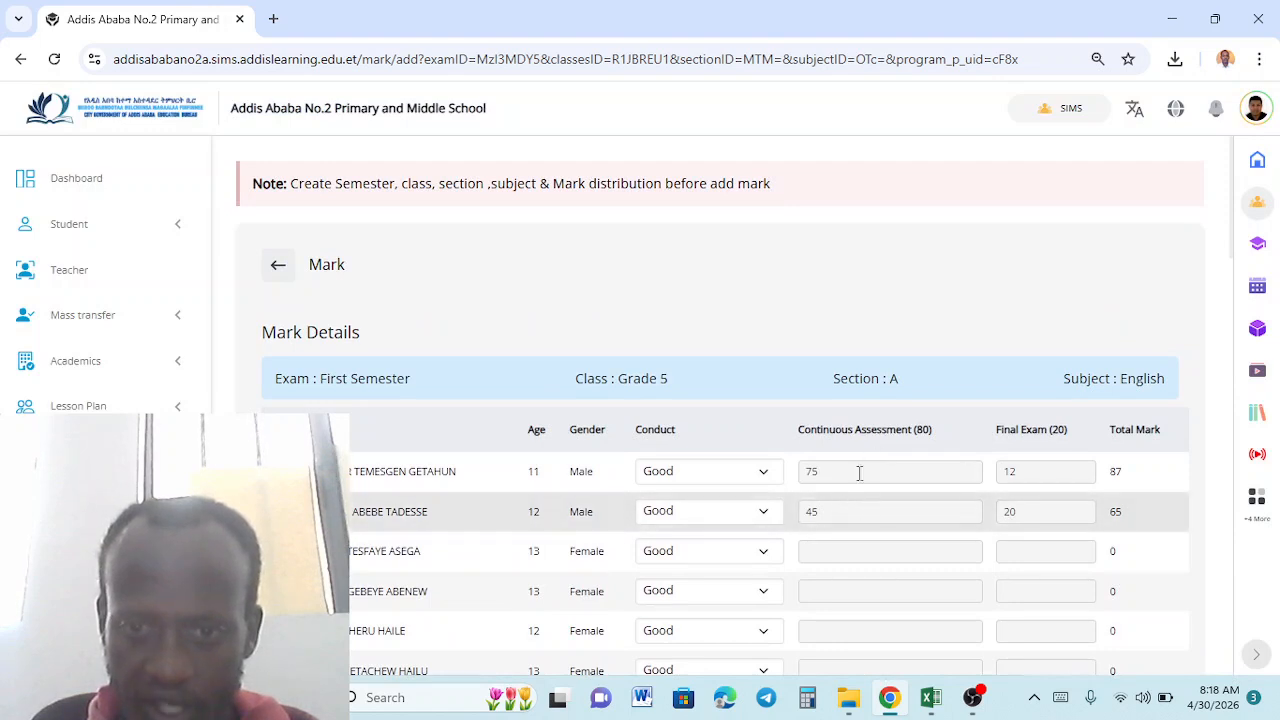
View the continuous assessment report for Grade 5 section A English, First Semester, look through all student scores, and return to the list
left_click(278, 265)
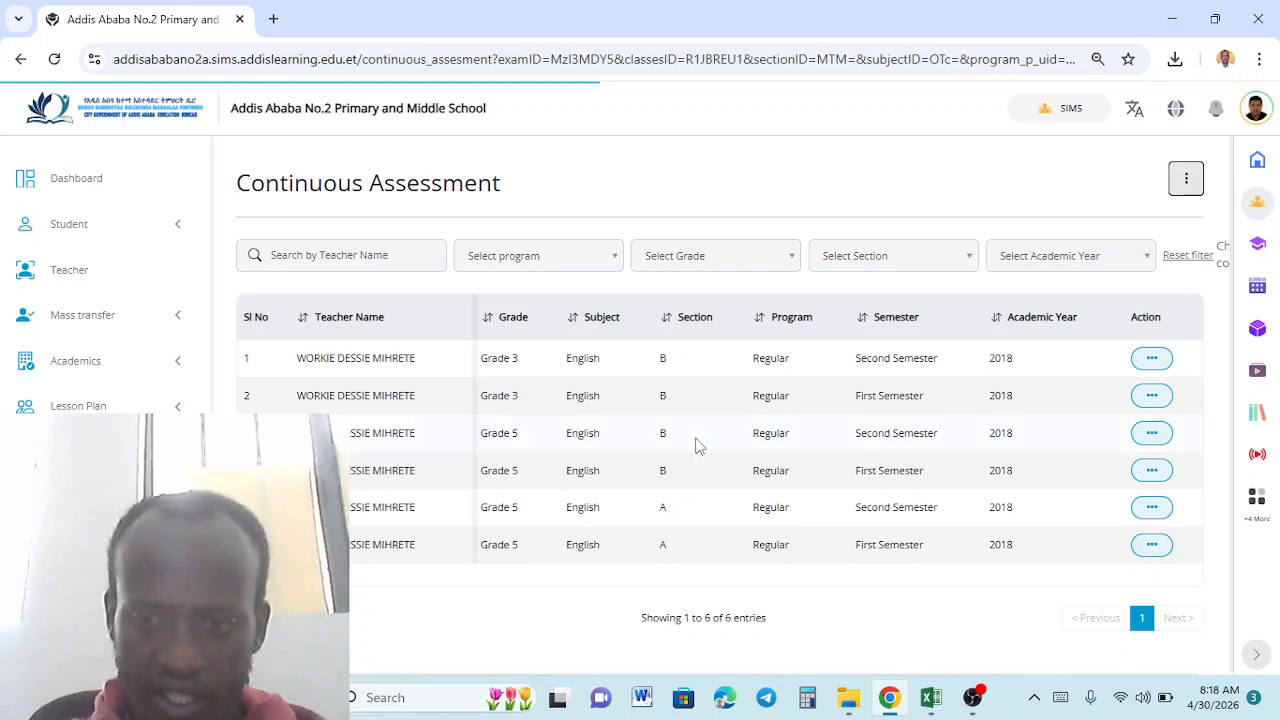
left_click(1151, 546)
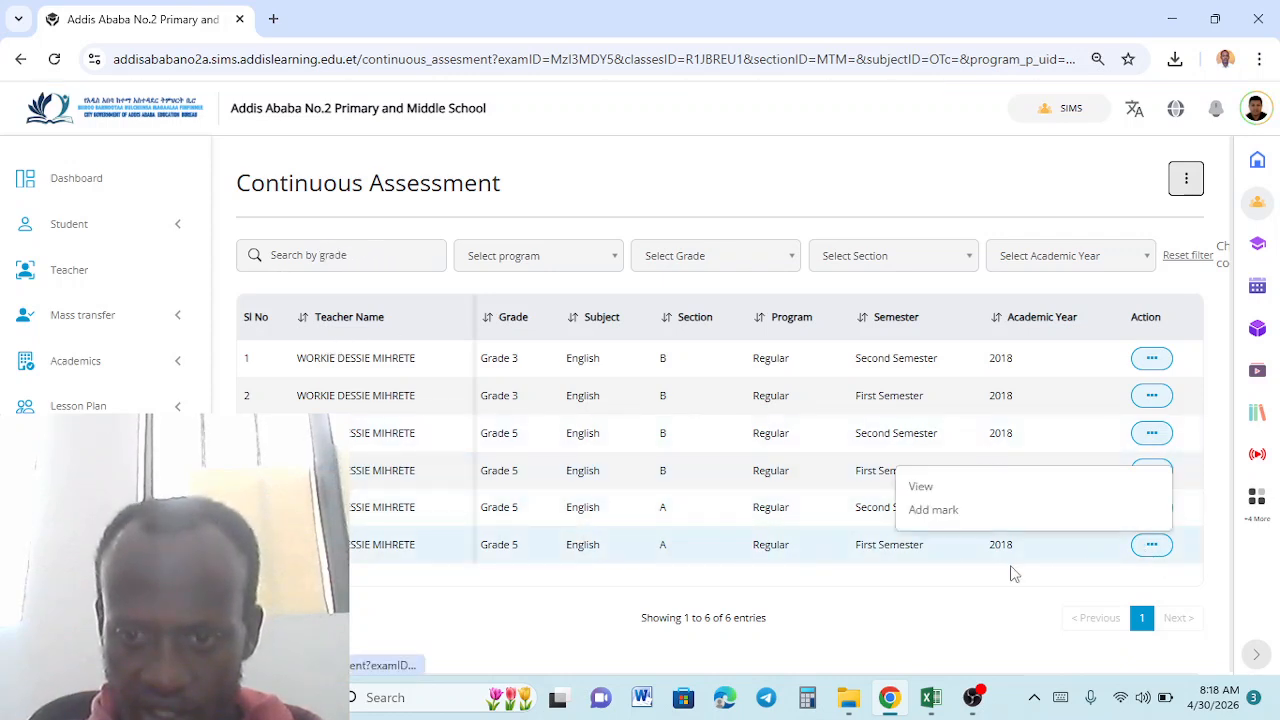
left_click(921, 488)
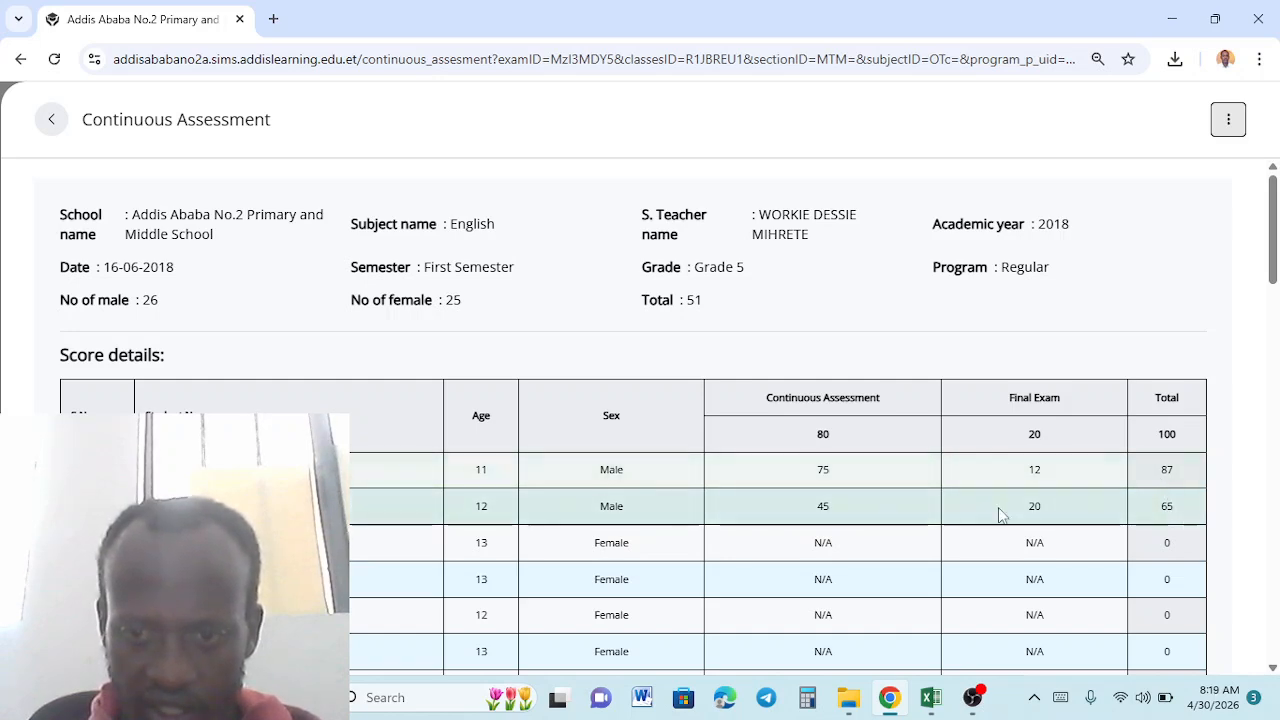
scroll(957, 529, "down", 3)
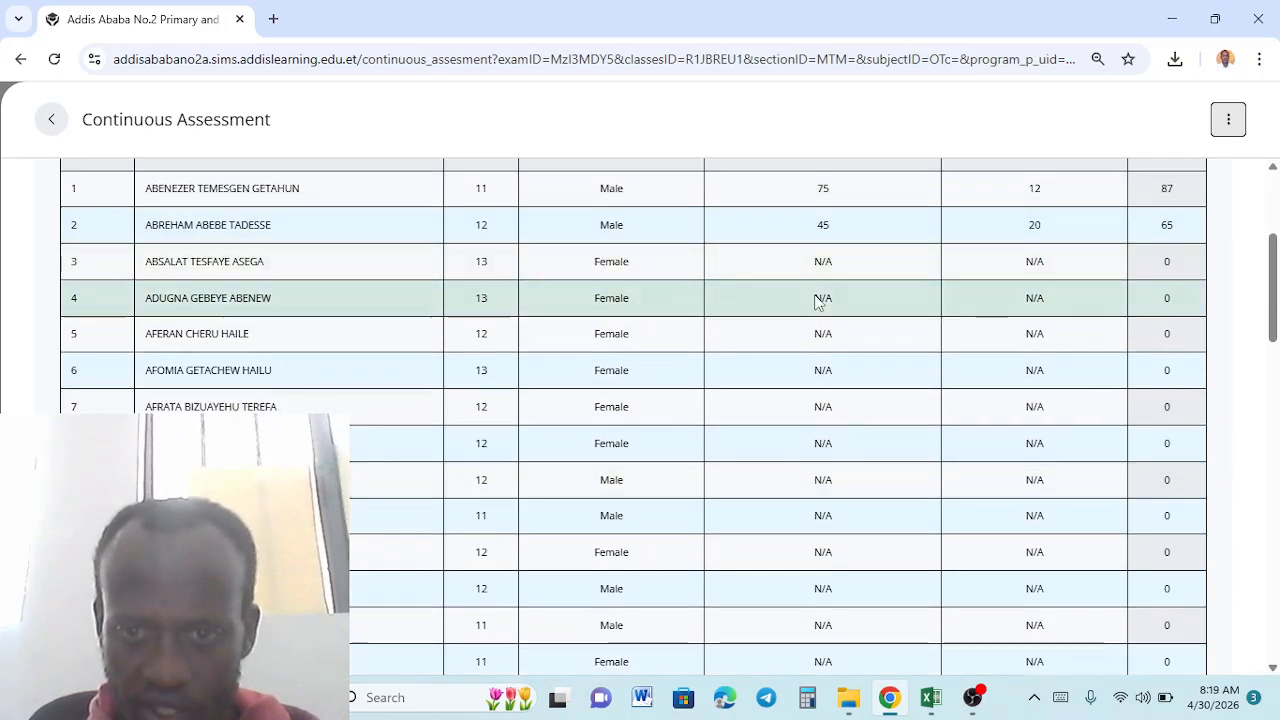
scroll(995, 360, "down", 4)
scroll(992, 375, "down", 12)
scroll(993, 398, "up", 8)
scroll(990, 395, "up", 10)
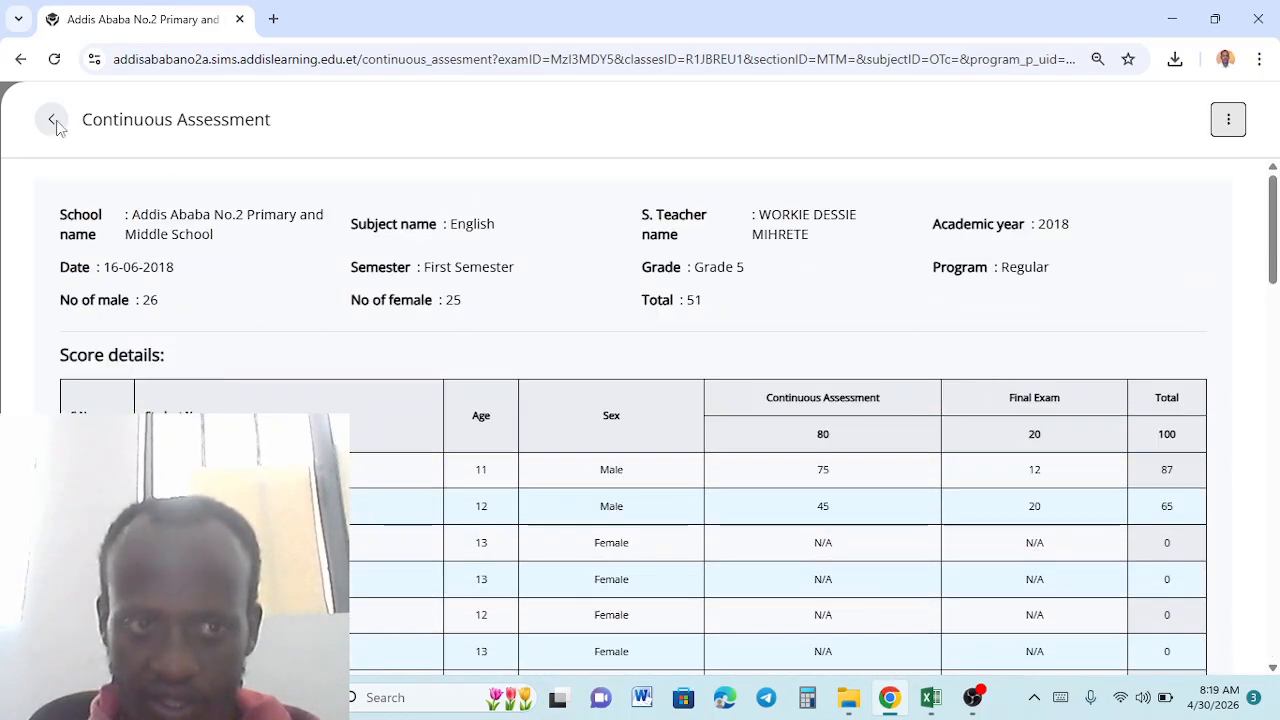
left_click(52, 120)
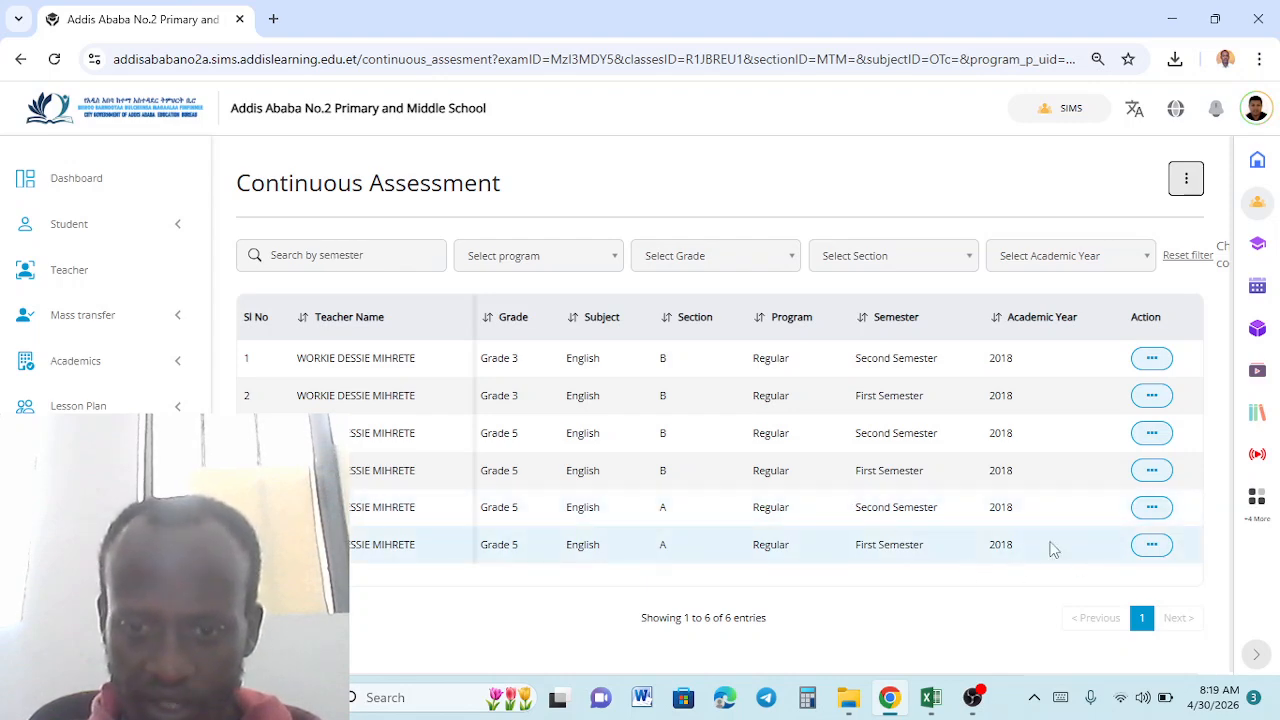
Reopen the Grade 5 section A First Semester report, review the scores, and check its export options without exporting
left_click(1152, 544)
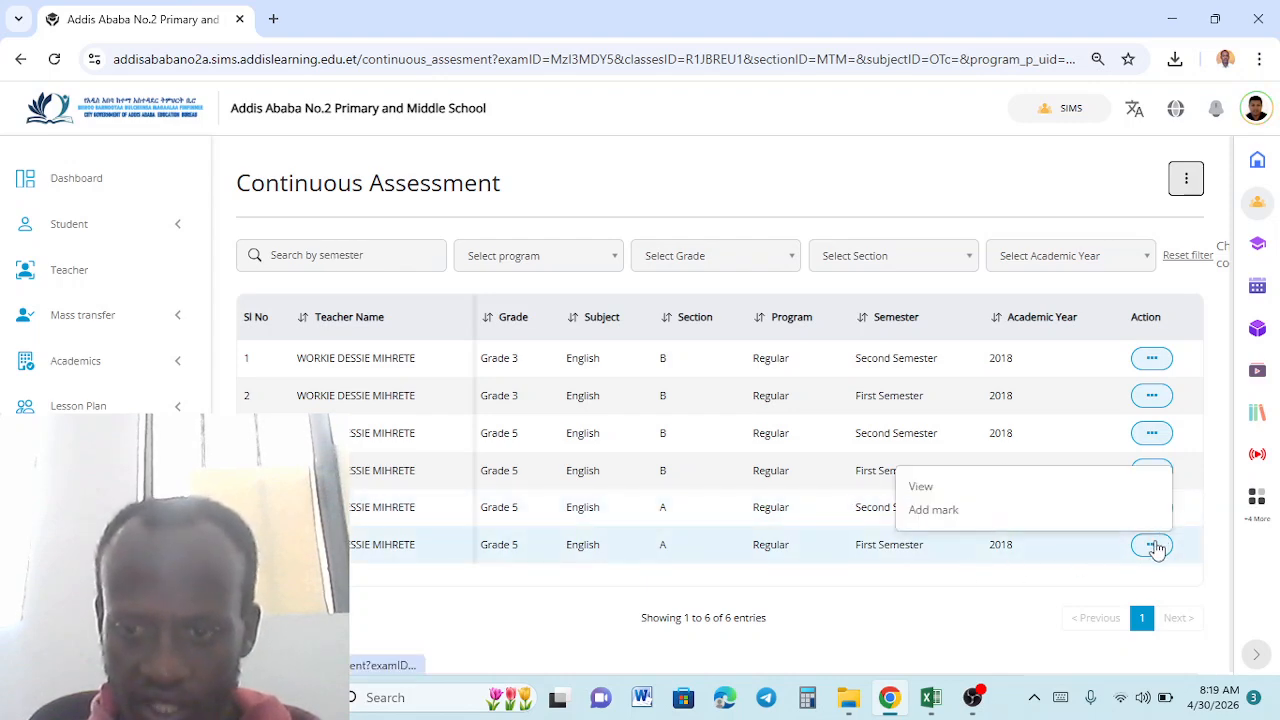
left_click(926, 487)
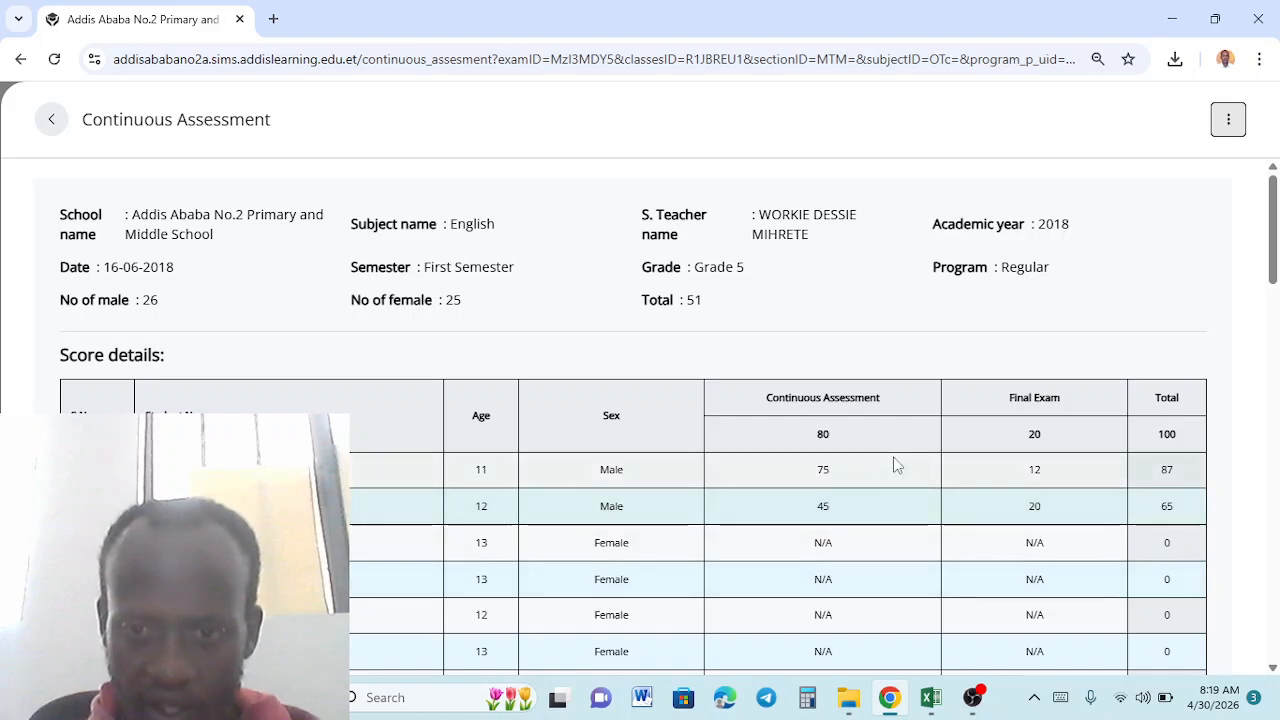
scroll(822, 537, "down", 12)
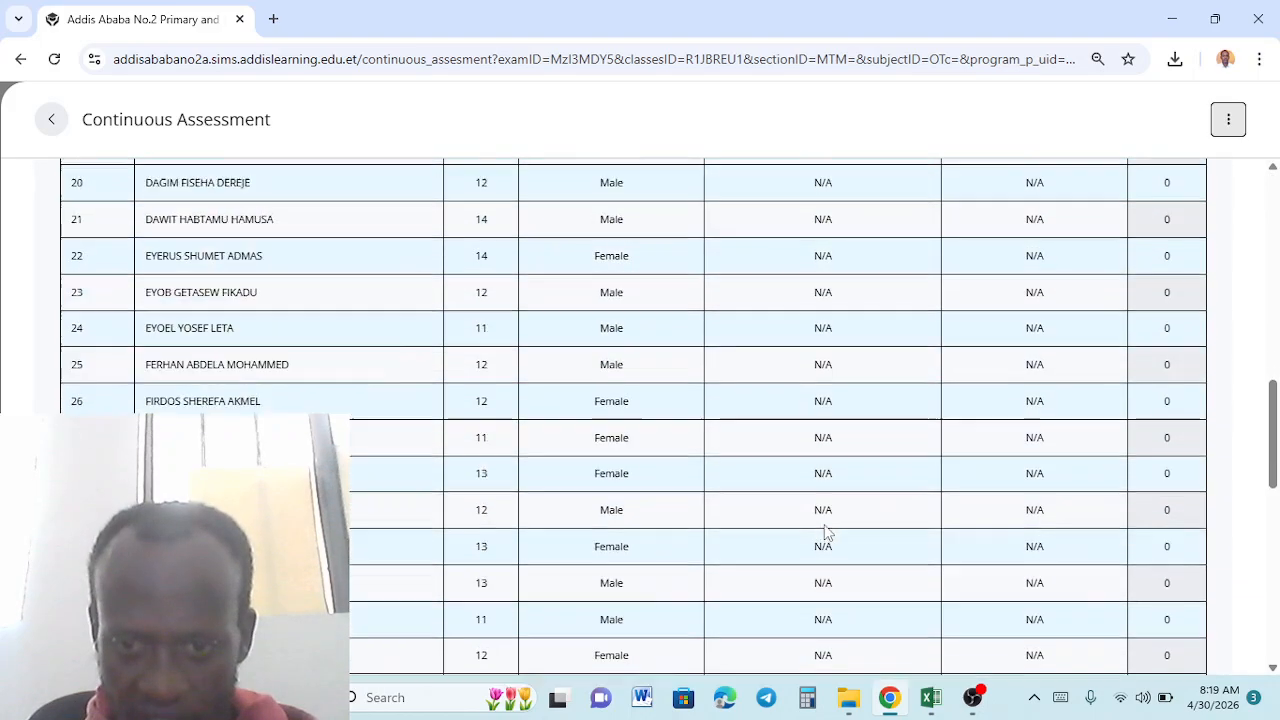
scroll(826, 533, "up", 12)
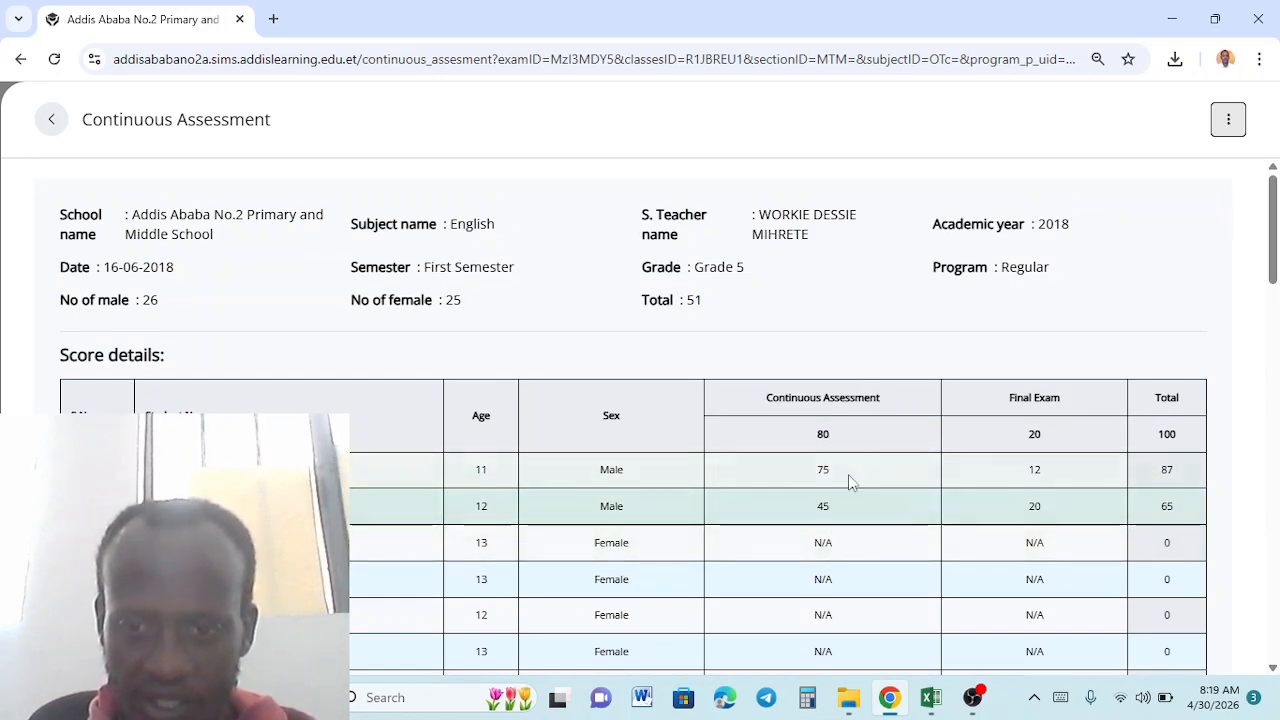
left_click(1228, 122)
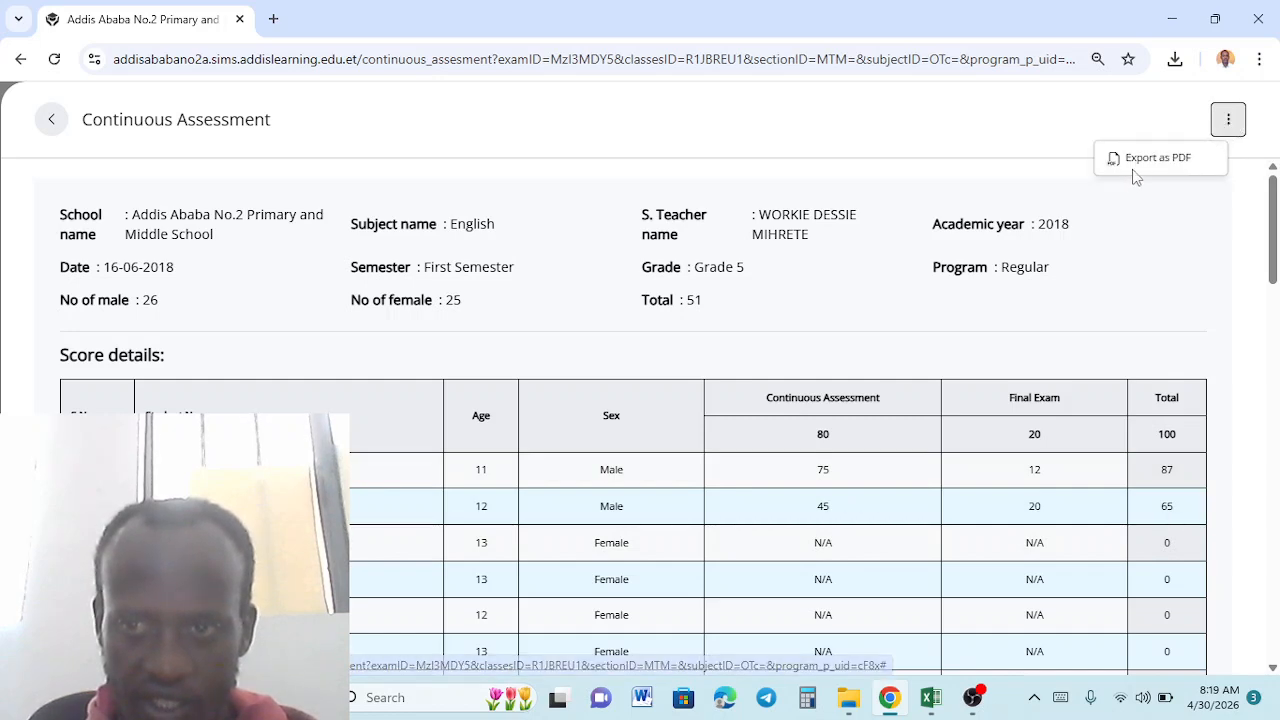
left_click(1136, 245)
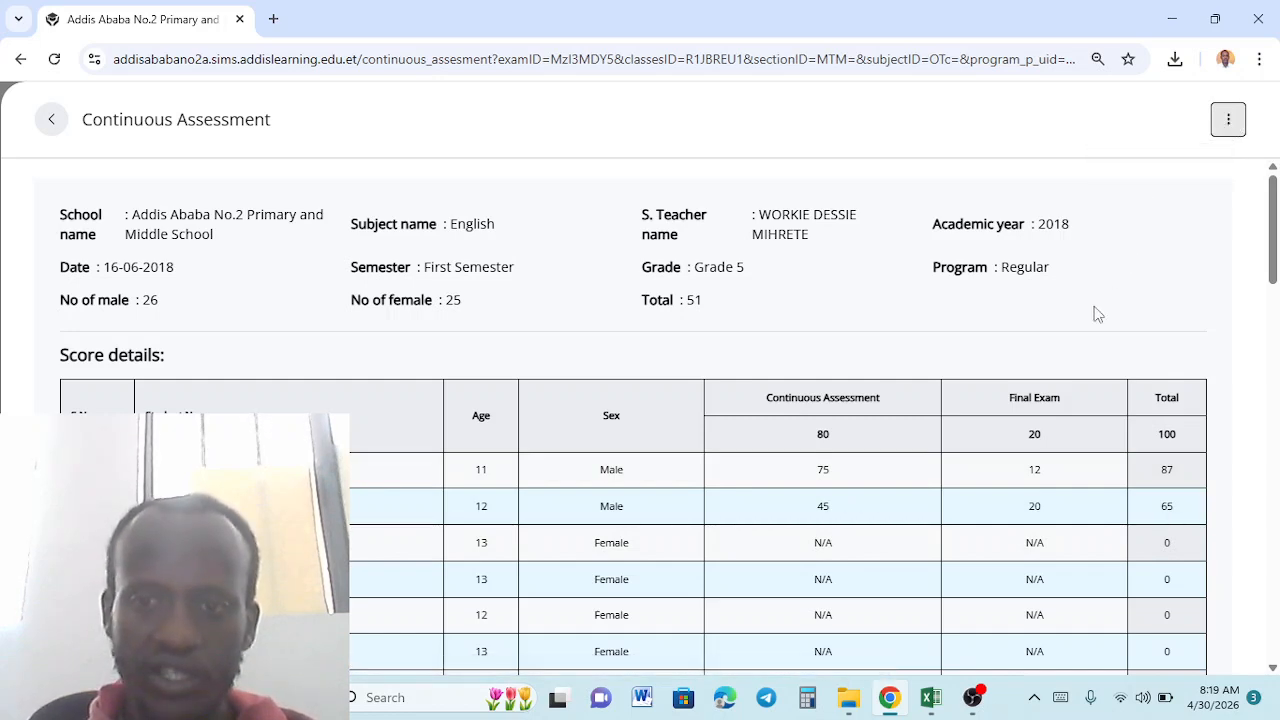
Examine the report's score table down to the director signature block, then return to the Continuous Assessment list
scroll(625, 519, "down", 2)
scroll(625, 523, "down", 6)
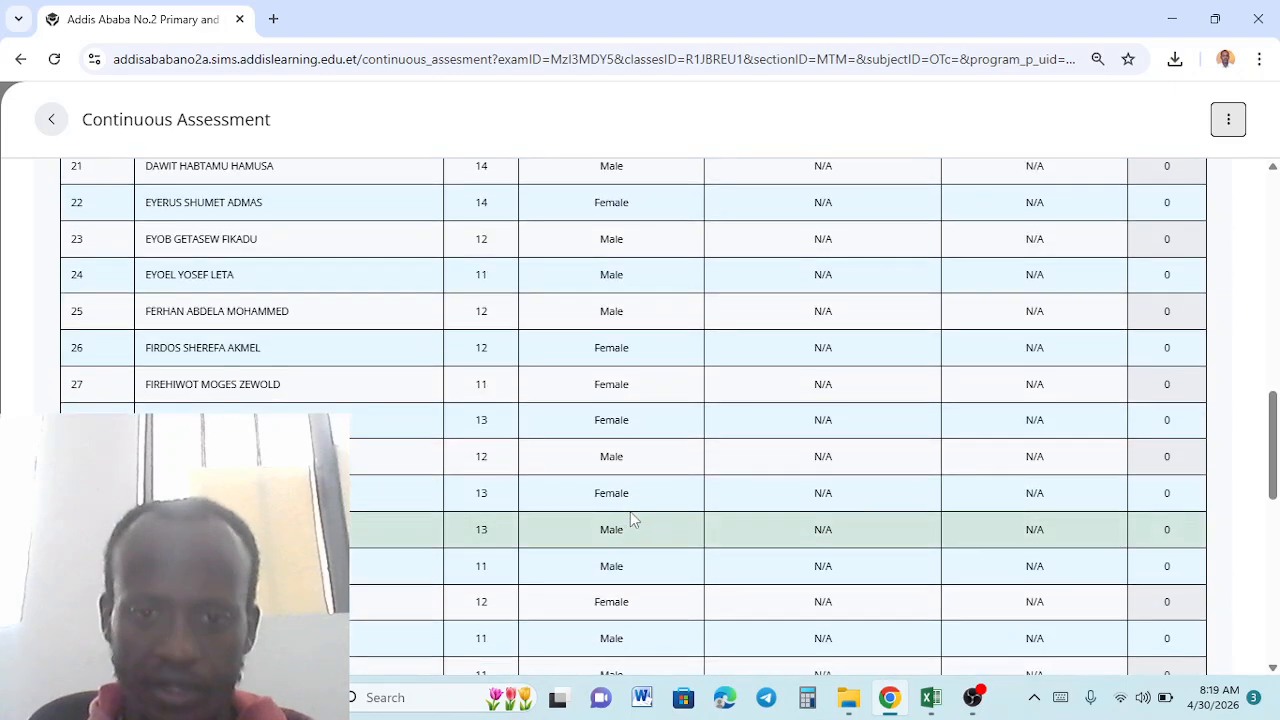
scroll(797, 366, "down", 5)
scroll(797, 366, "down", 1)
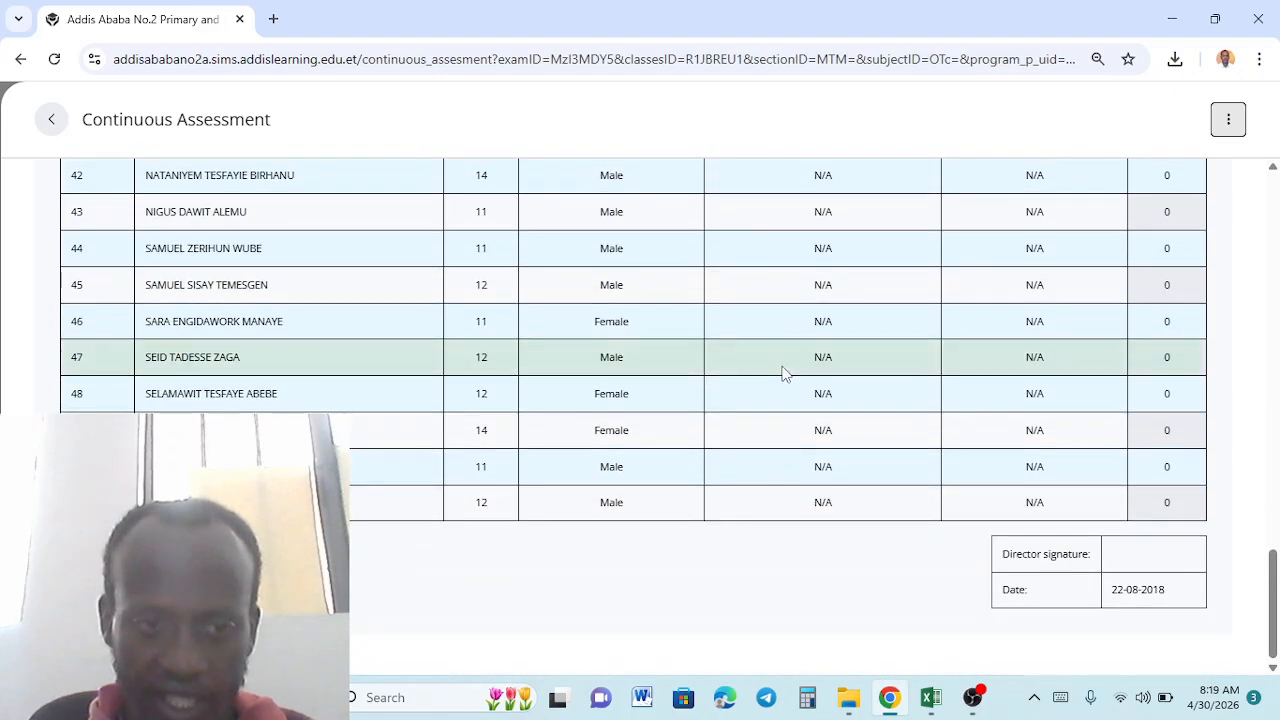
scroll(783, 371, "up", 8)
scroll(785, 369, "up", 10)
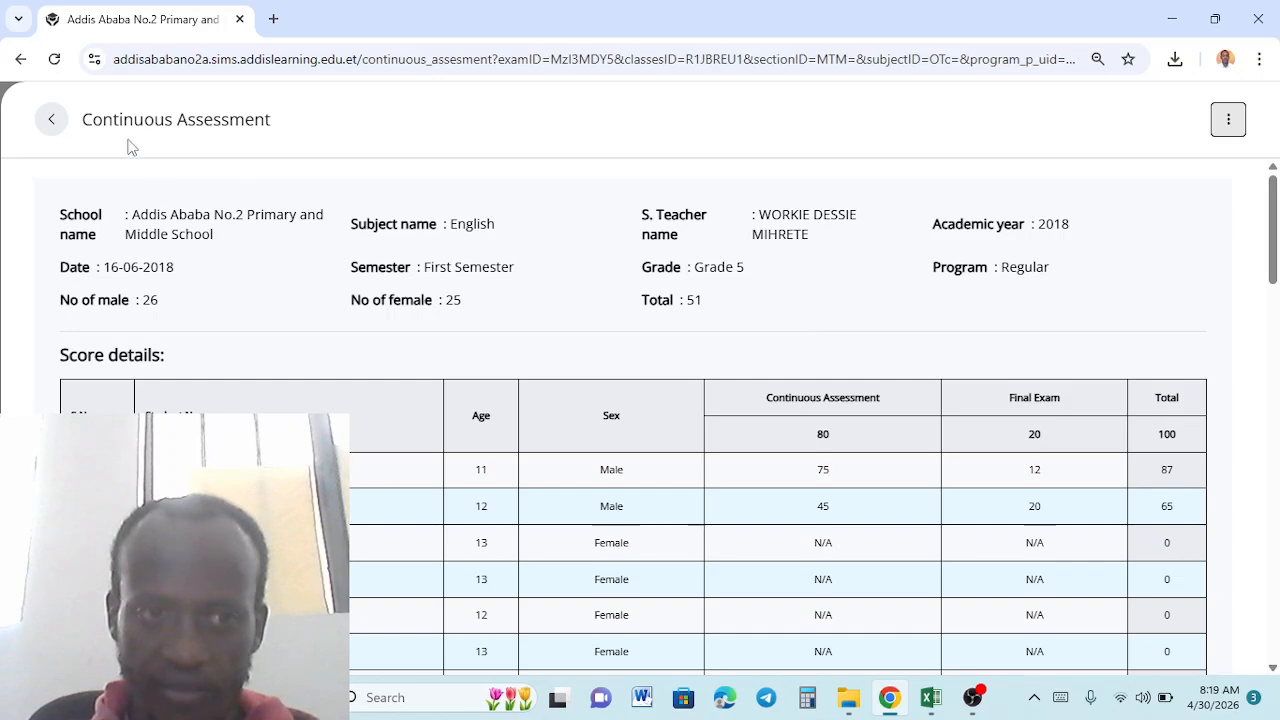
left_click(50, 119)
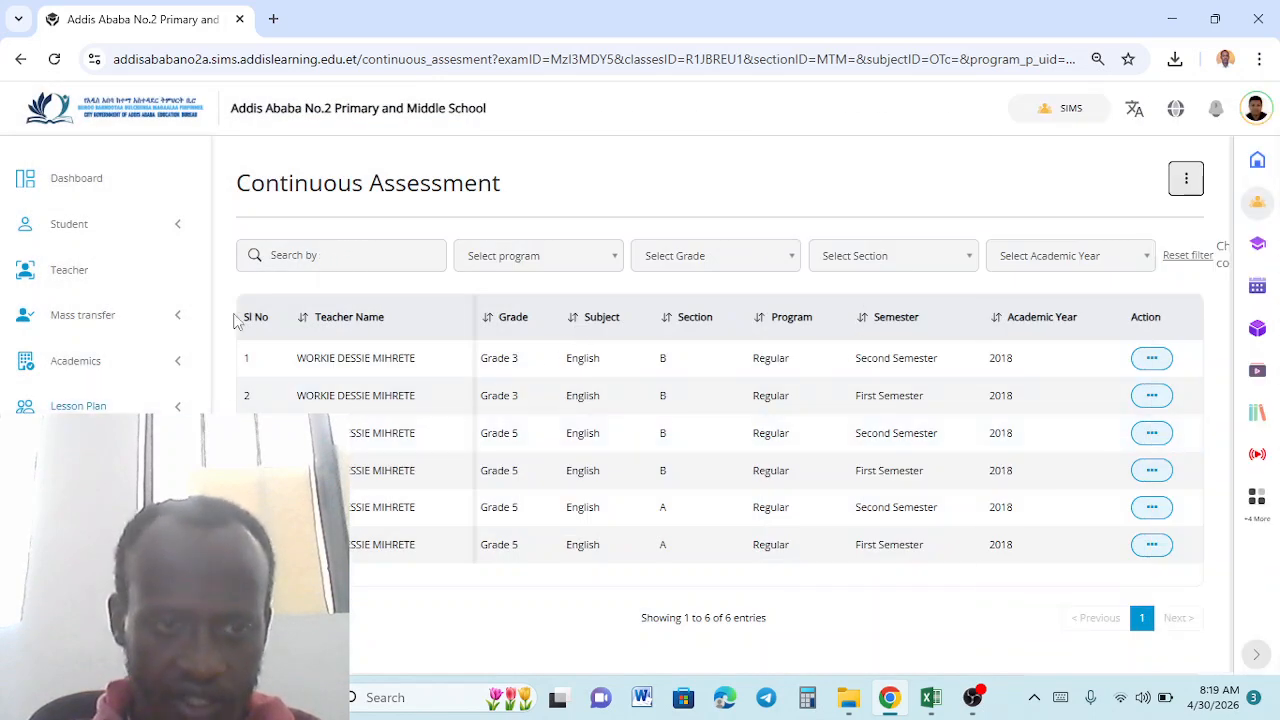
Try to open the roaster page from the Mark section
scroll(205, 285, "down", 4)
left_click(130, 449)
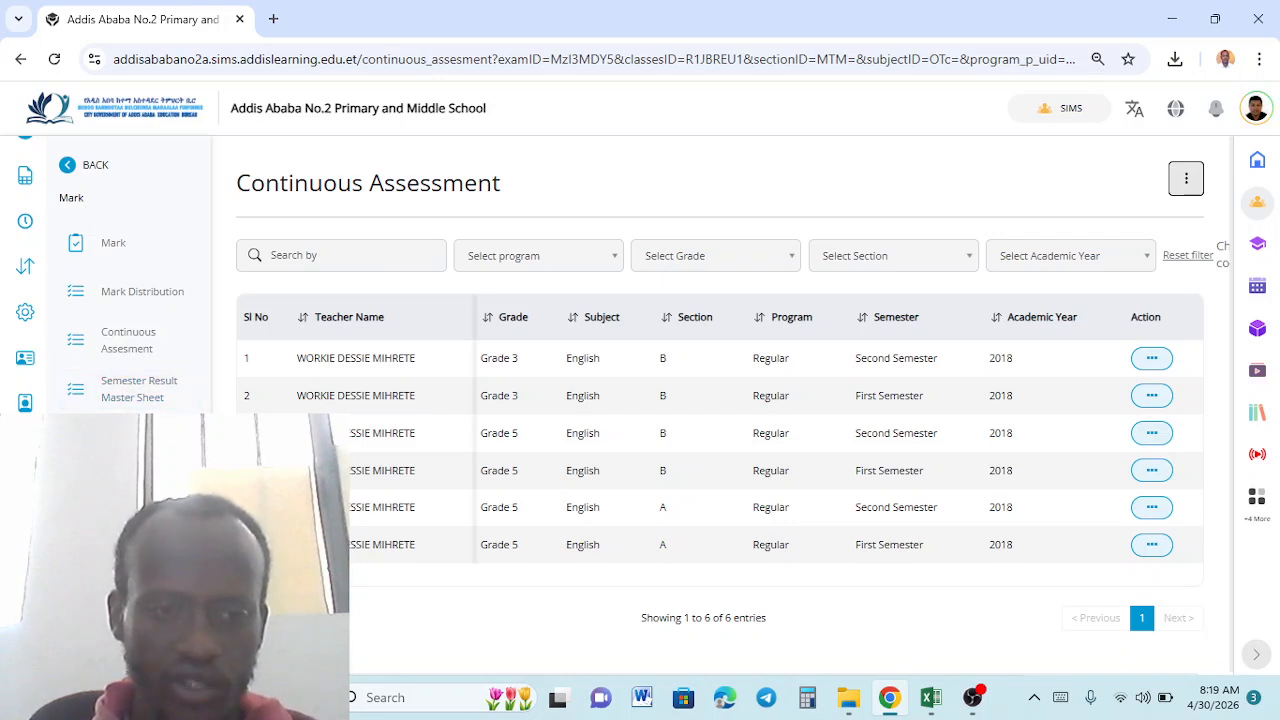
left_click(130, 438)
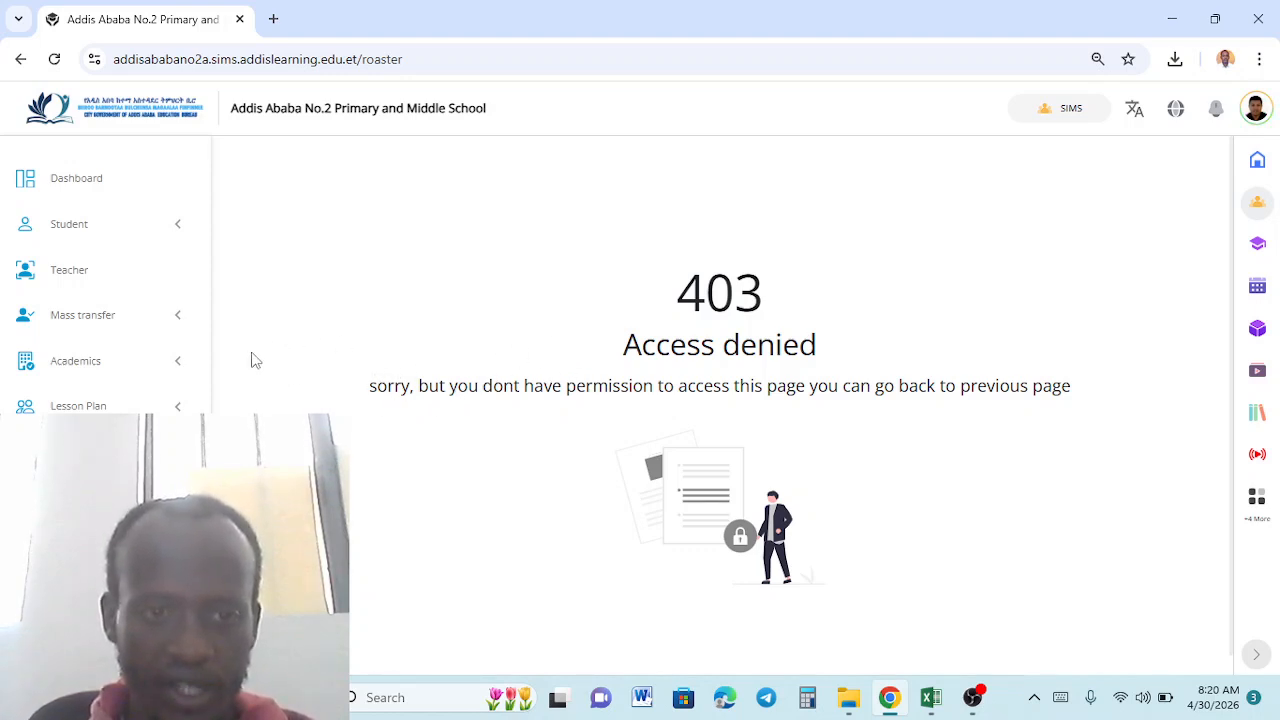
Show the list of pages in the Mark section again
scroll(206, 340, "down", 5)
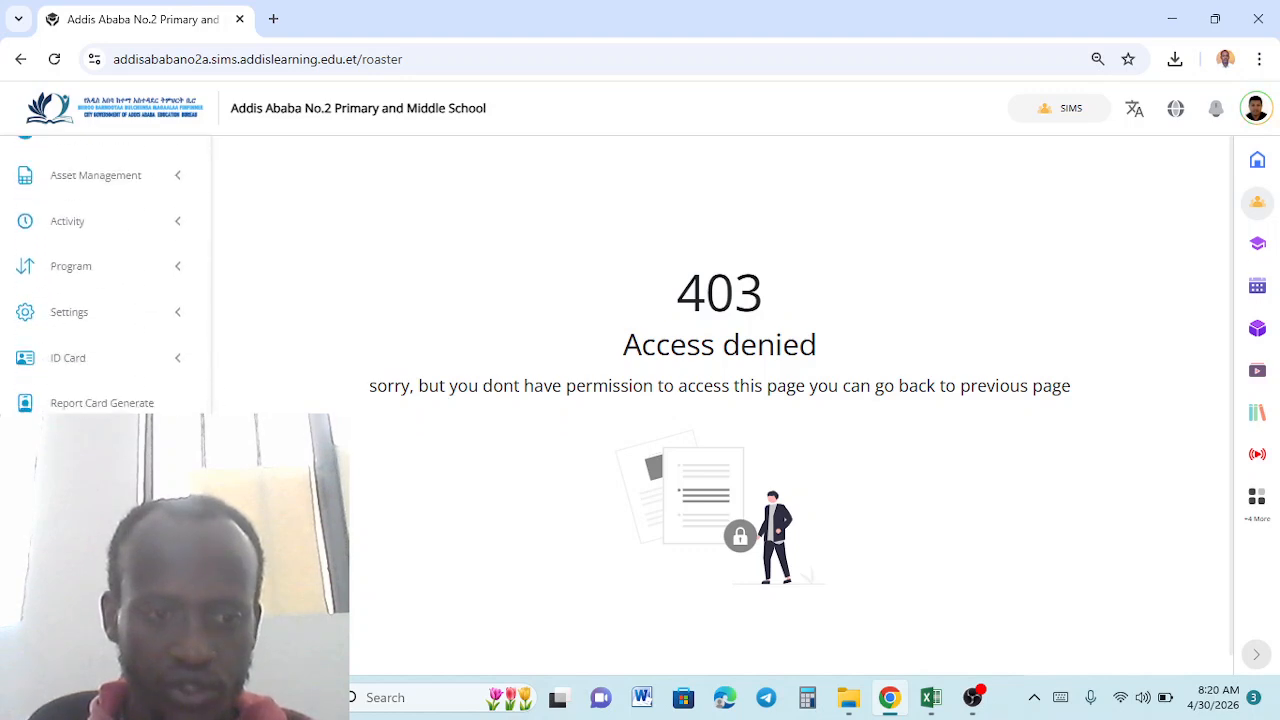
left_click(110, 449)
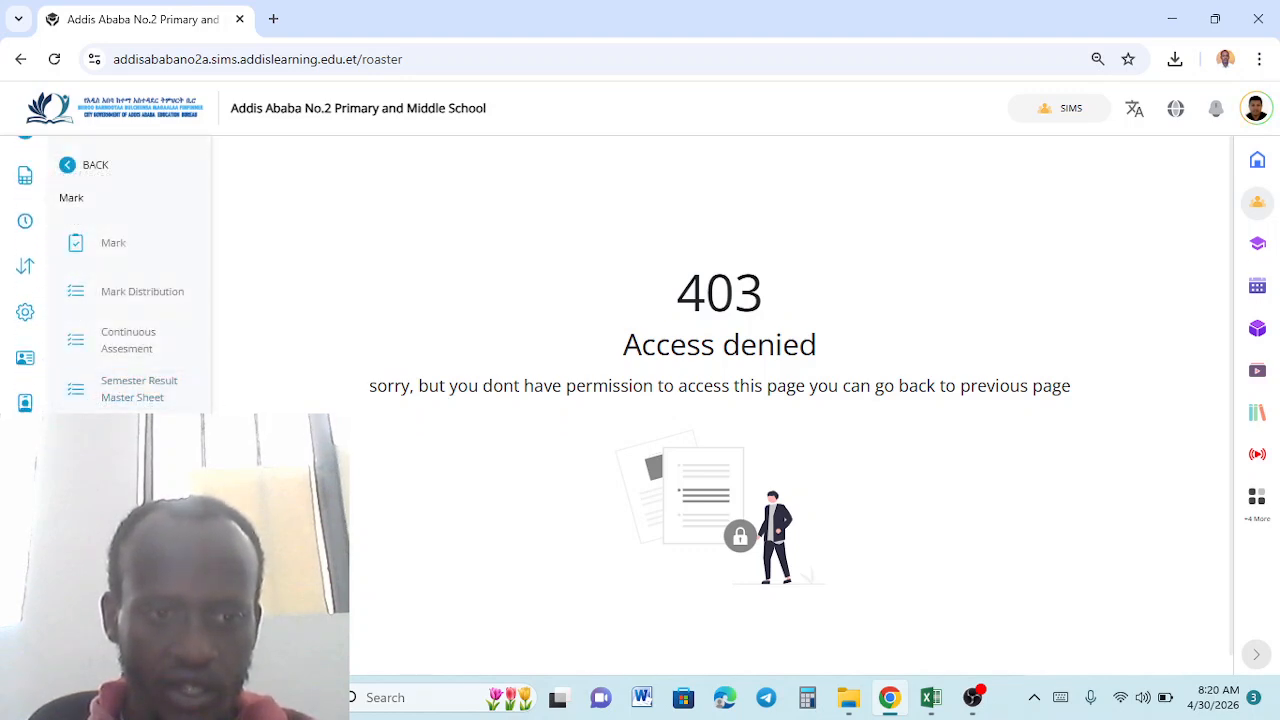